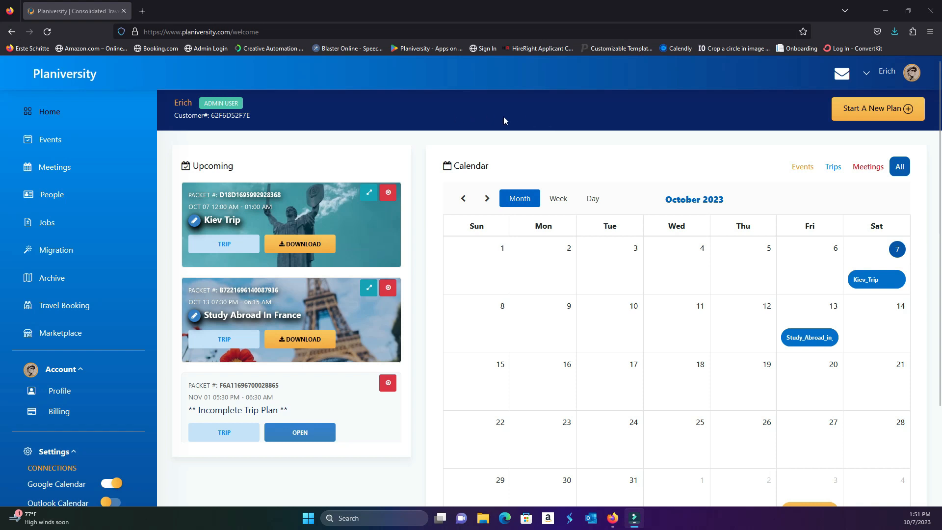
Open the People section and examine the Add New User form's personal detail fields, profile photo upload and group assignment
left_click(51, 195)
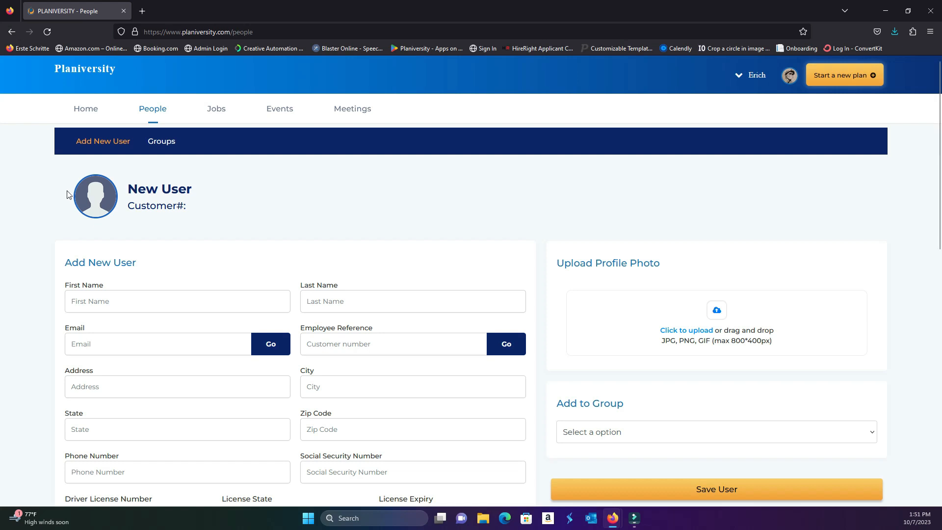
left_click(83, 113)
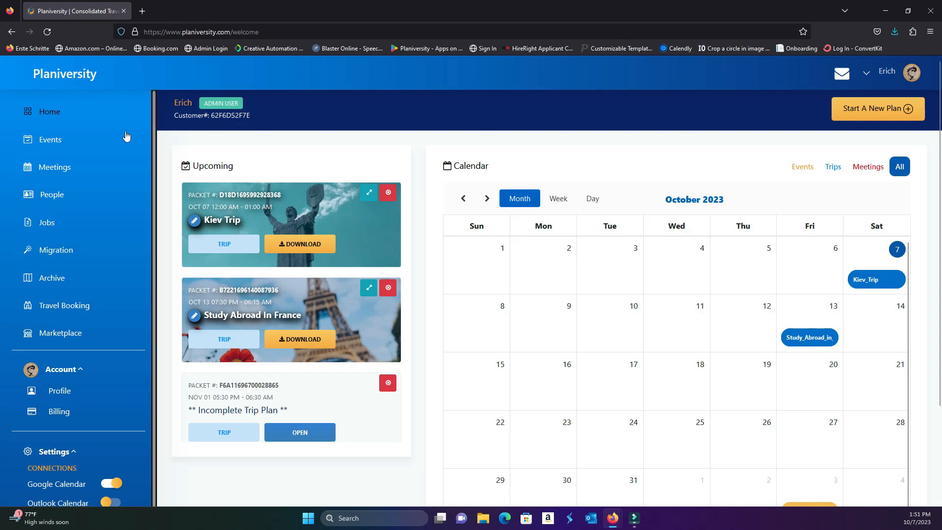
left_click(50, 196)
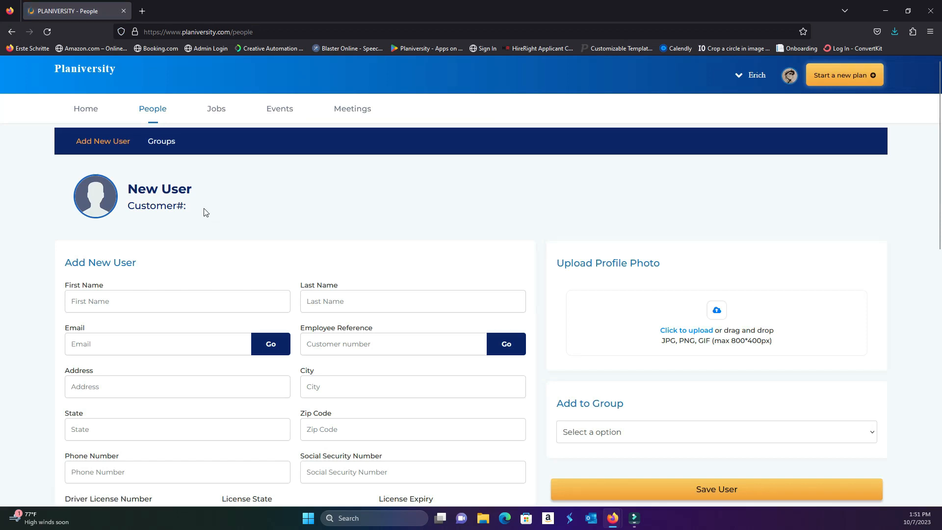
scroll(231, 213, "down", 3)
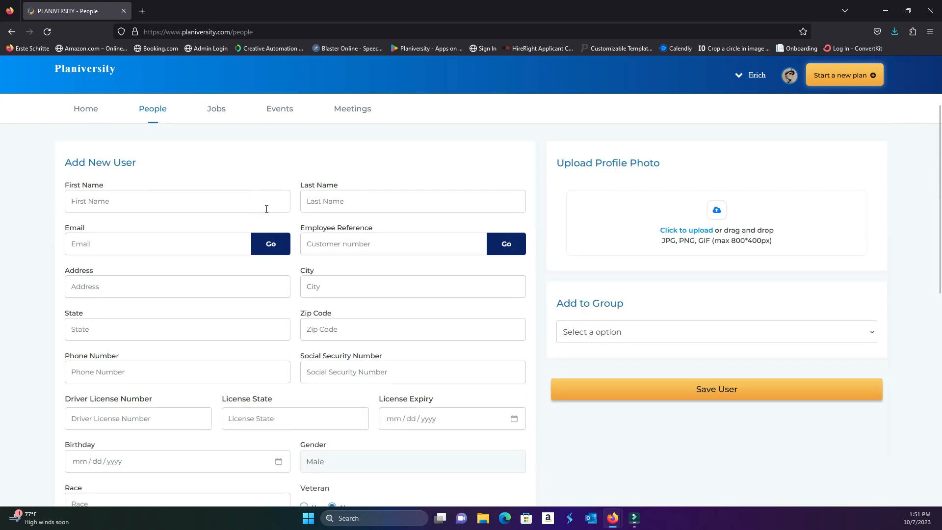
scroll(284, 211, "up", 3)
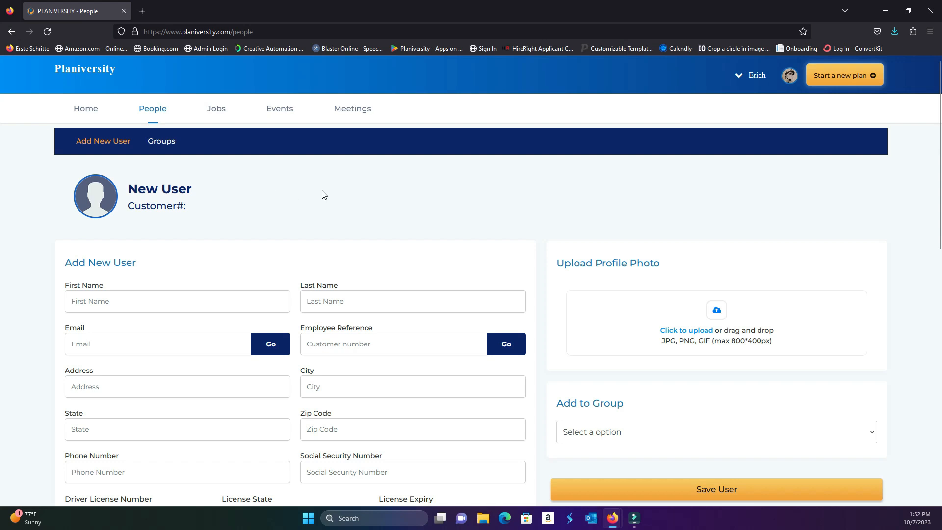
scroll(417, 201, "down", 2)
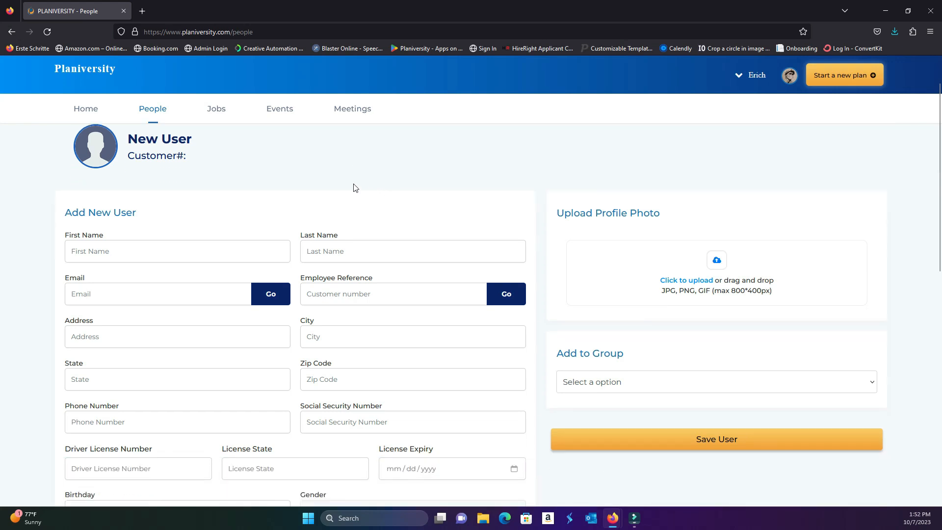
scroll(483, 167, "down", 1)
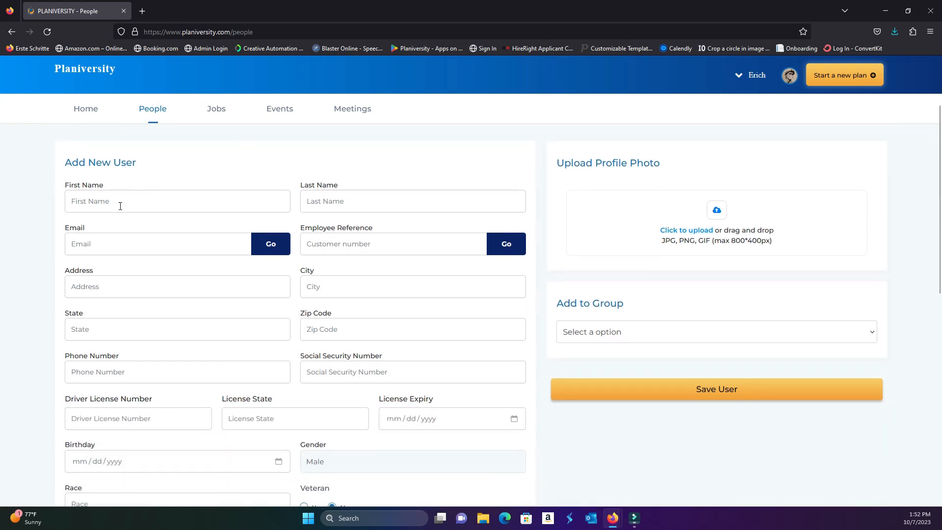
scroll(179, 176, "up", 3)
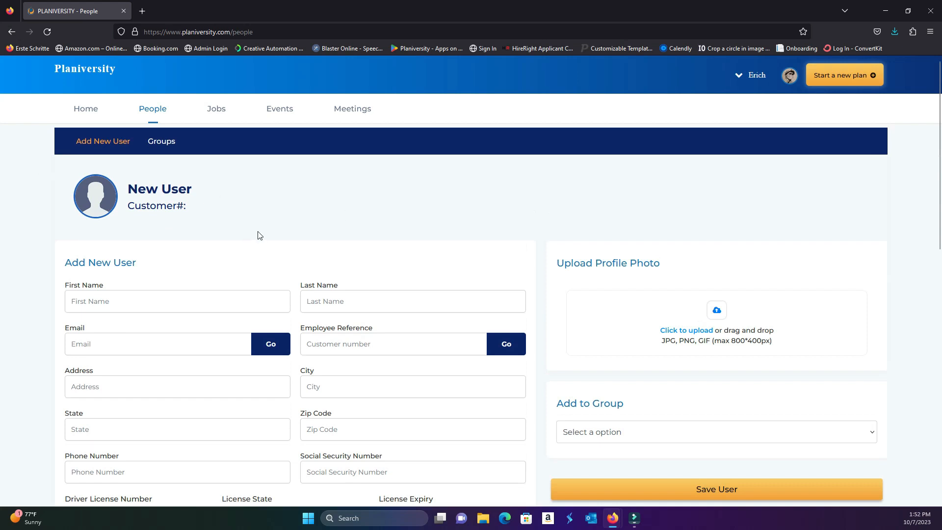
scroll(384, 324, "down", 2)
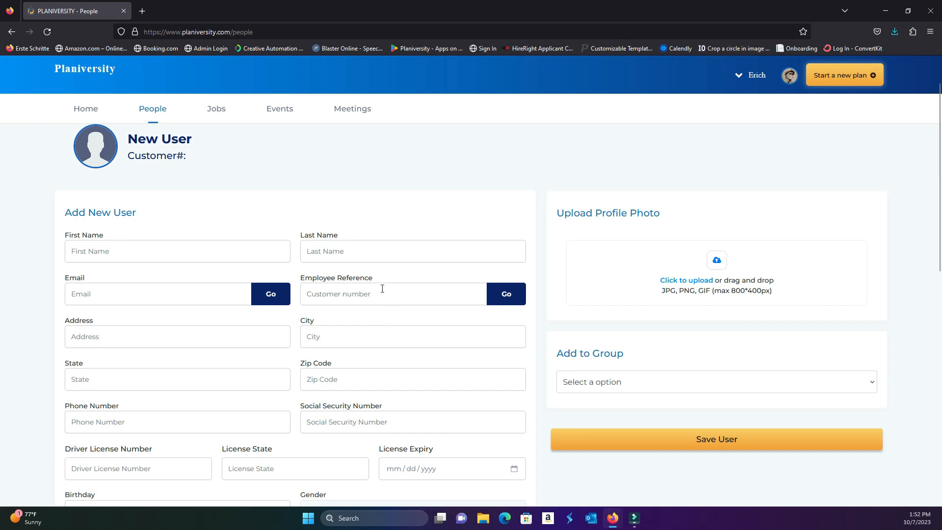
scroll(380, 286, "up", 2)
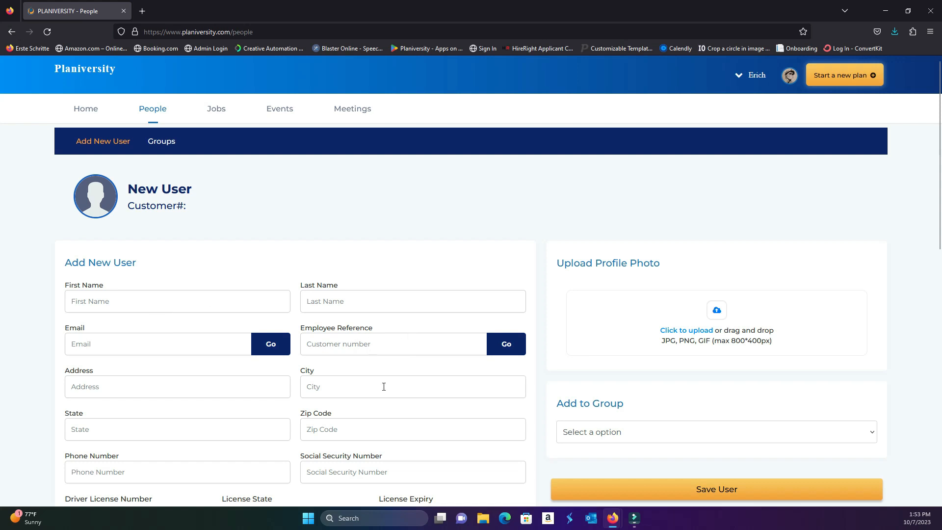
scroll(380, 380, "down", 3)
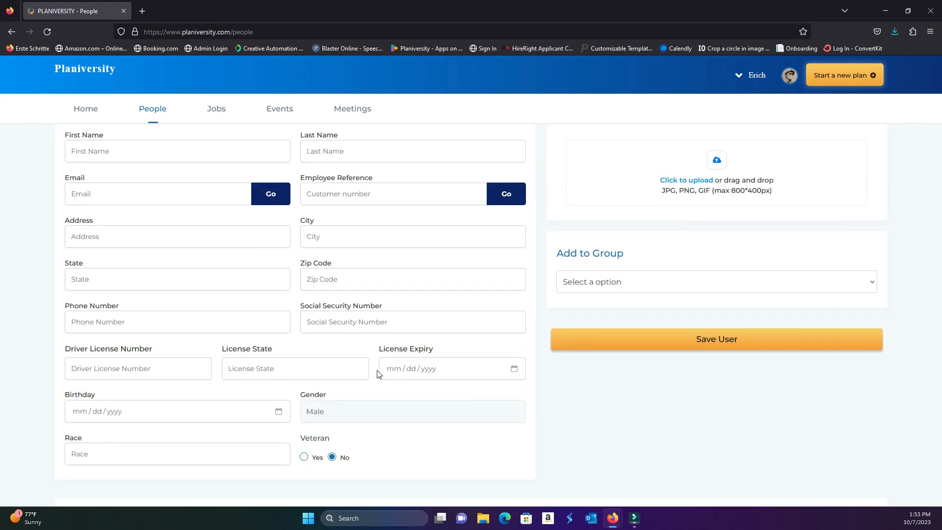
scroll(409, 365, "up", 3)
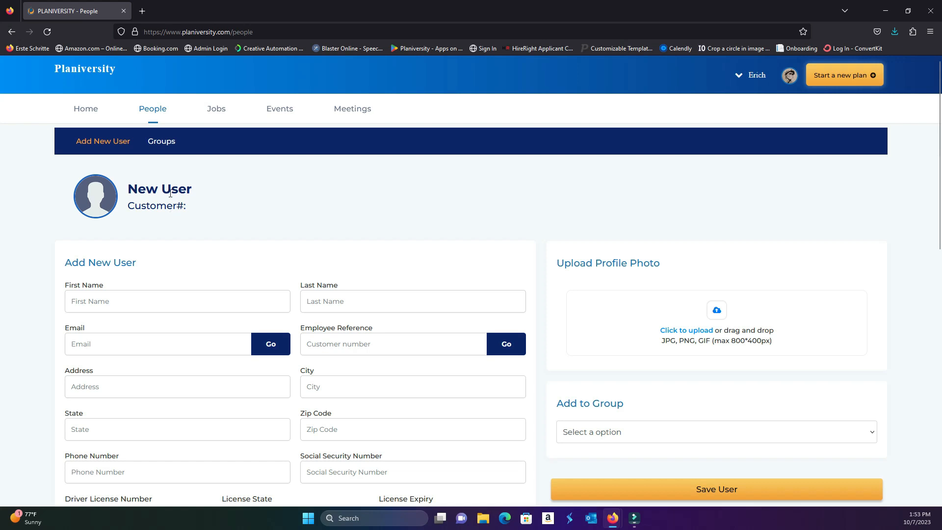
View the list of people groups, then return to the Add New User form and look at its group assignment option
left_click(161, 144)
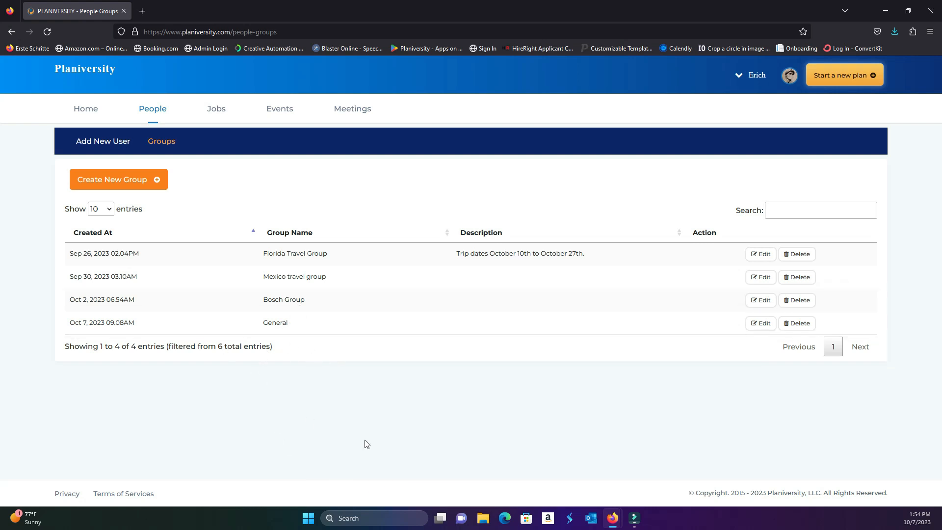
left_click(100, 142)
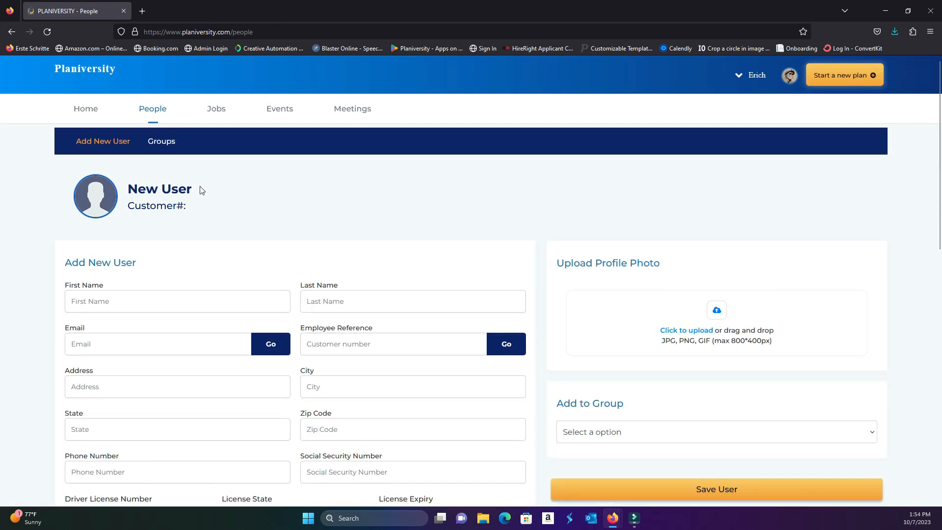
scroll(540, 368, "down", 1)
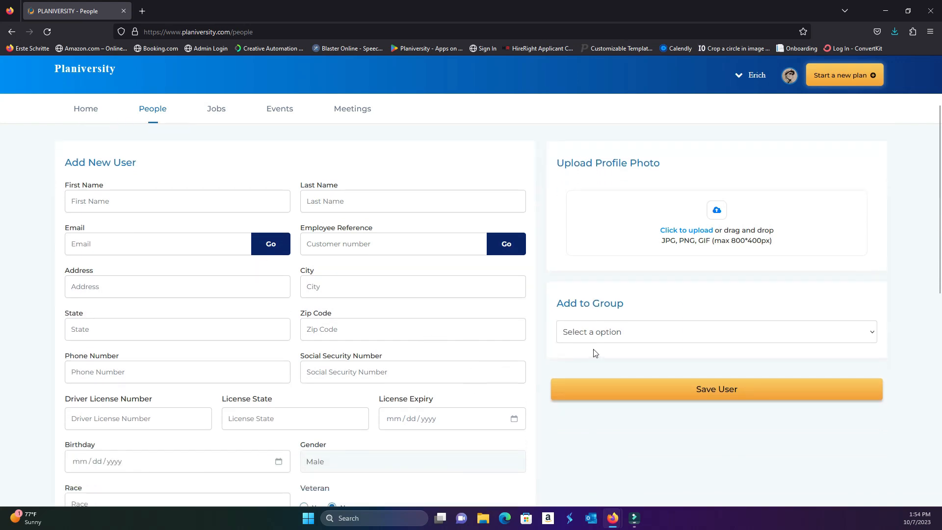
Examine the Users list beneath the Add New User form and compare its columns with the form's fields
scroll(481, 329, "down", 2)
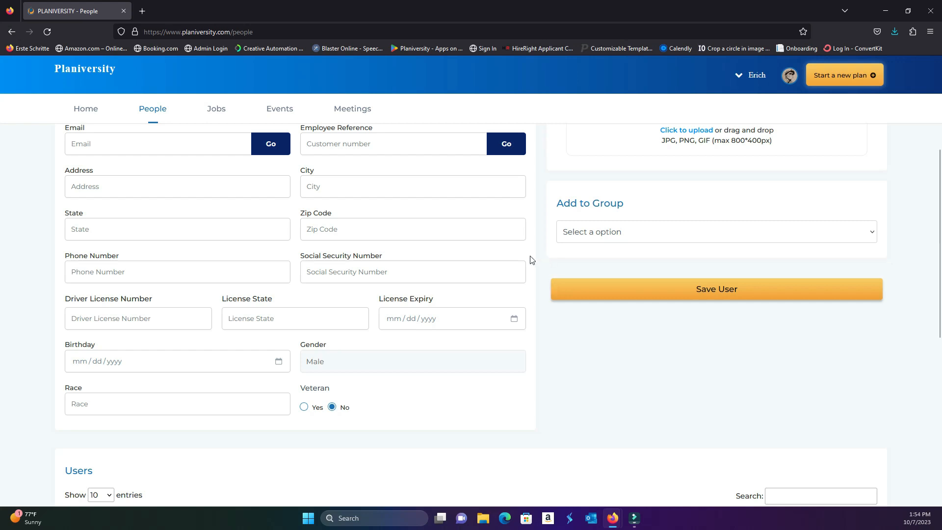
scroll(530, 259, "down", 5)
scroll(542, 251, "down", 2)
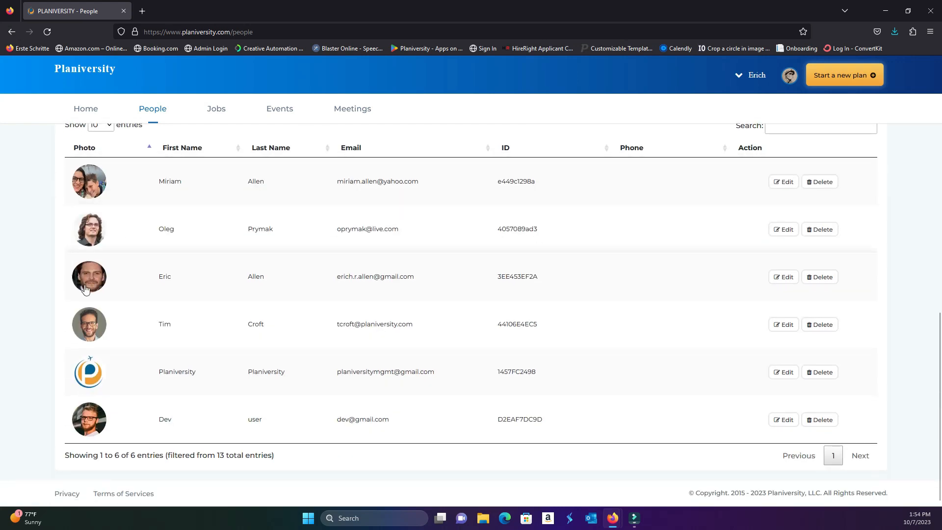
scroll(527, 254, "up", 10)
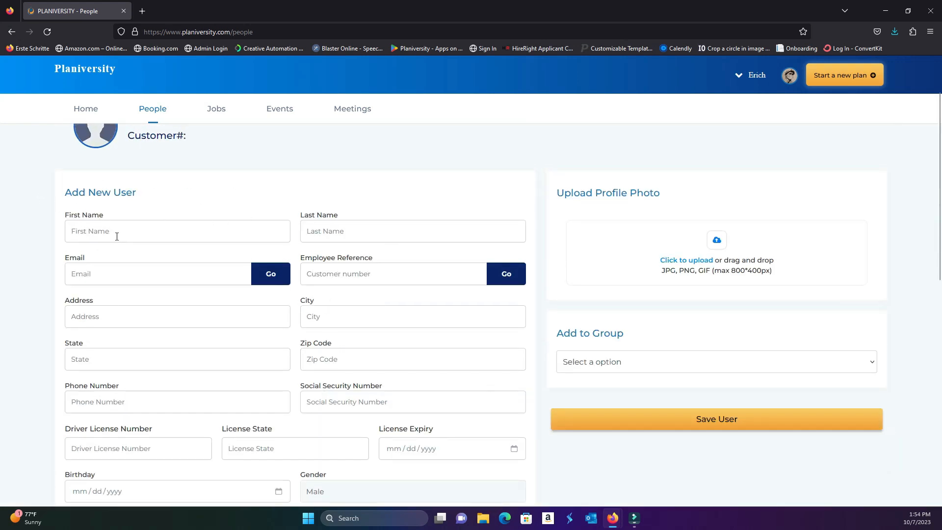
scroll(344, 255, "down", 2)
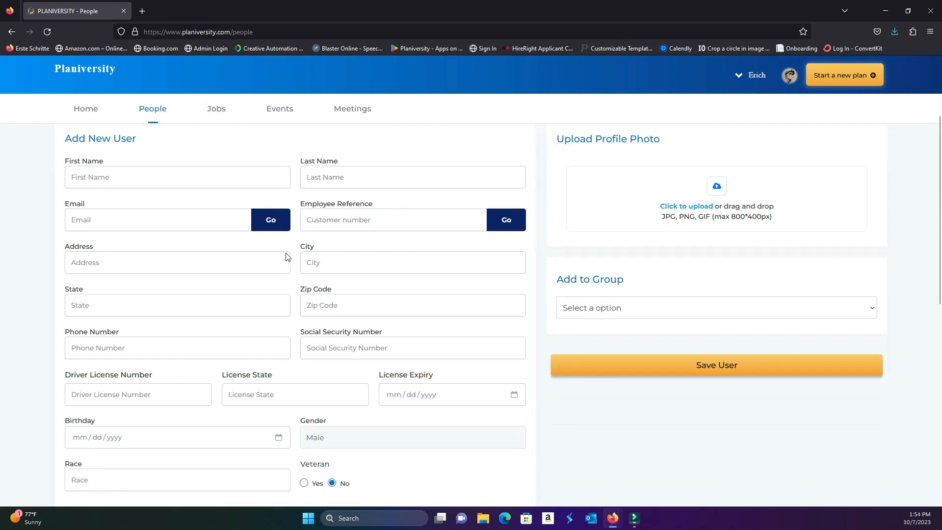
scroll(352, 193, "down", 8)
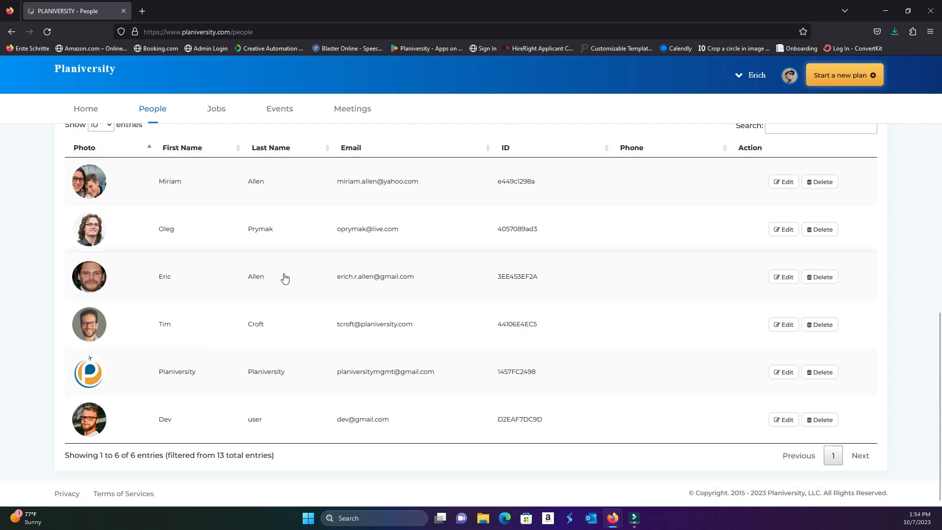
scroll(232, 189, "up", 6)
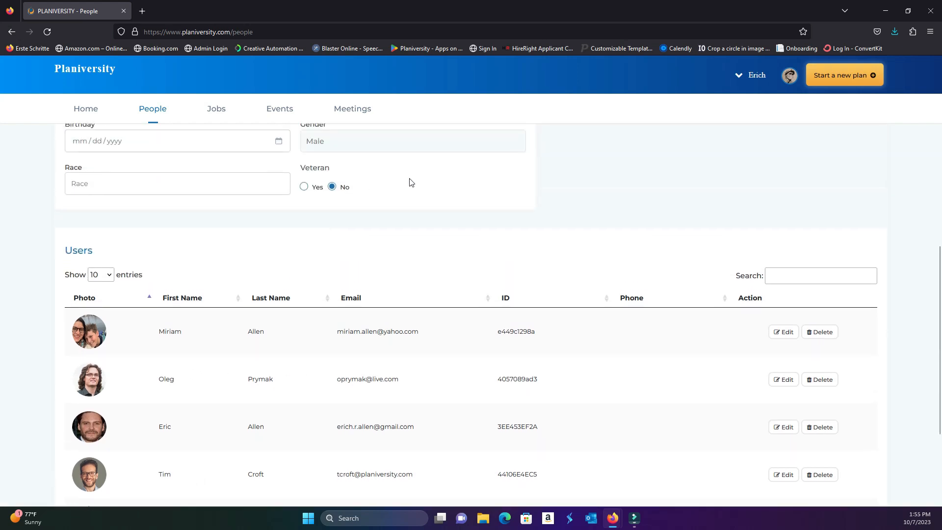
scroll(451, 201, "up", 2)
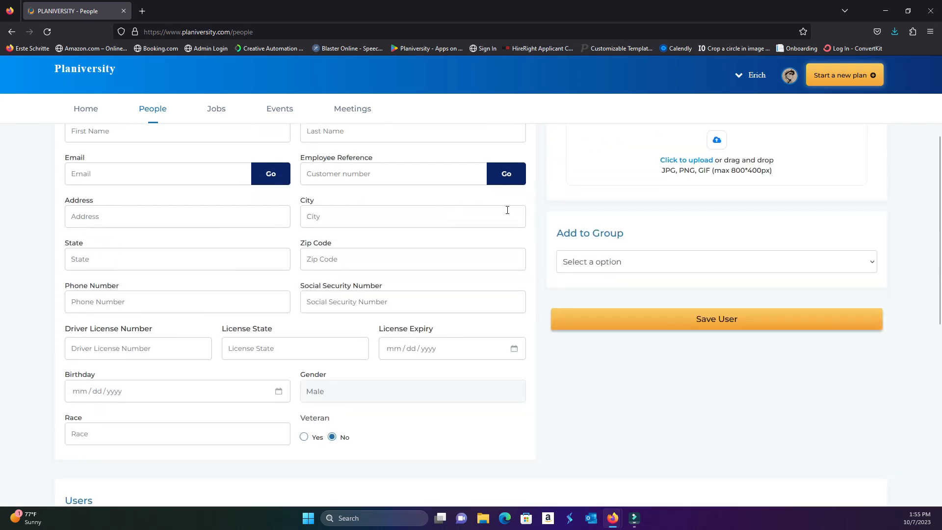
scroll(504, 211, "up", 2)
scroll(545, 319, "down", 8)
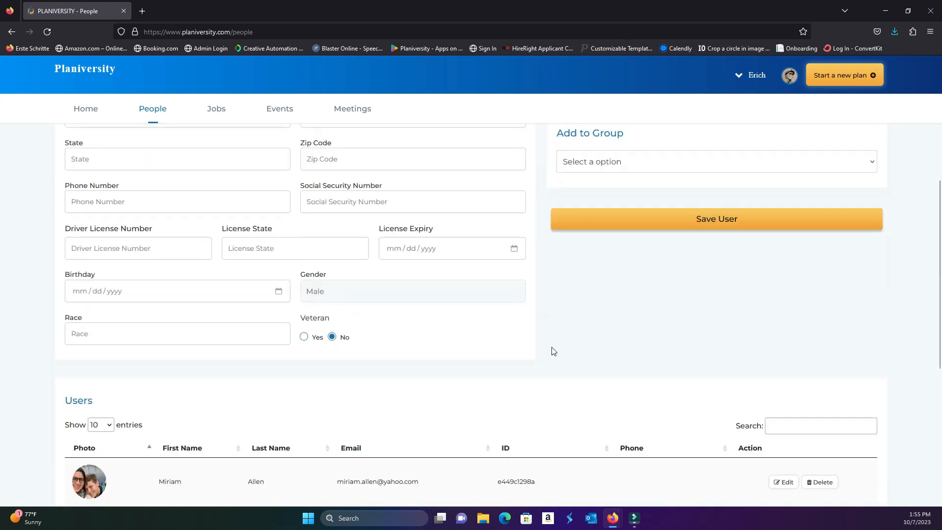
scroll(539, 383, "down", 2)
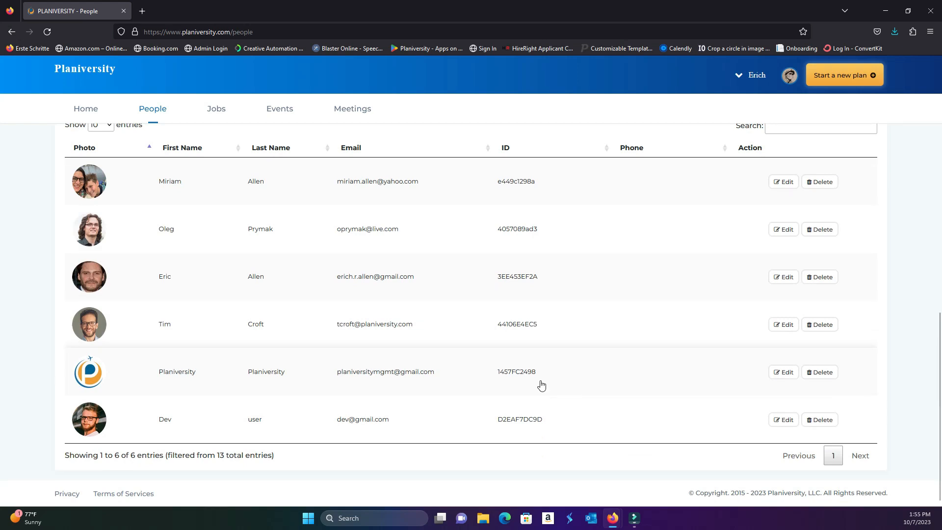
scroll(540, 383, "up", 11)
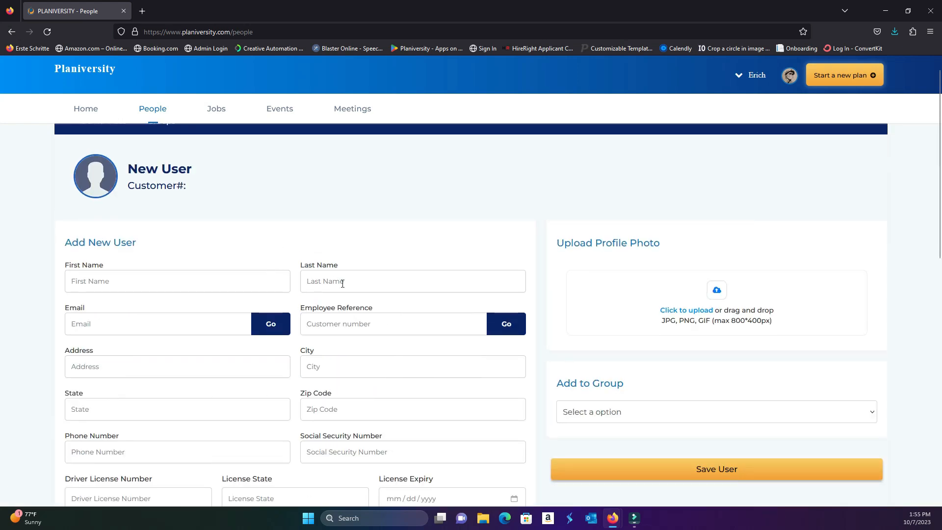
scroll(272, 340, "down", 2)
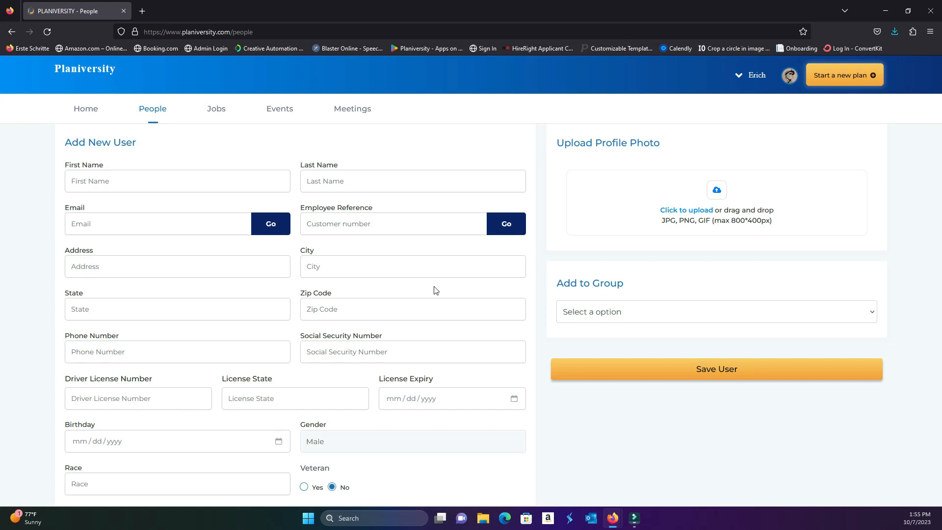
scroll(480, 277, "down", 3)
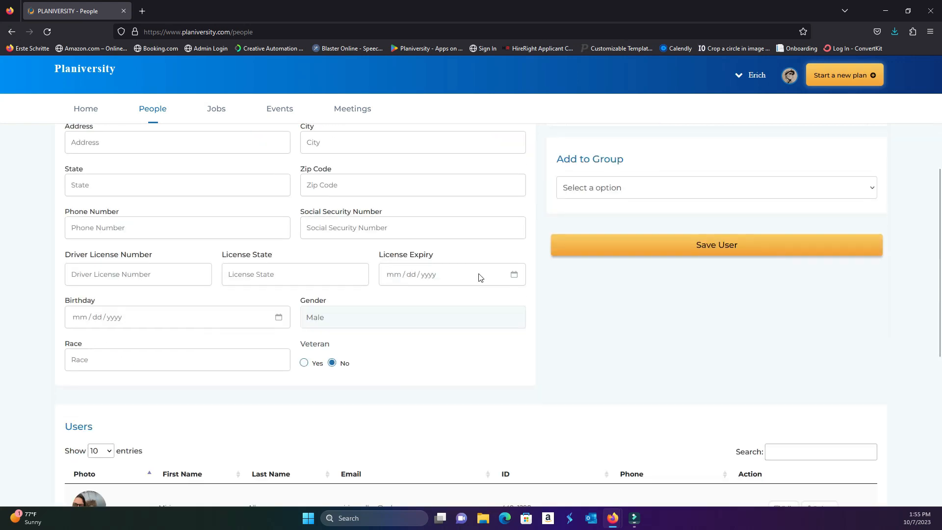
scroll(479, 277, "down", 6)
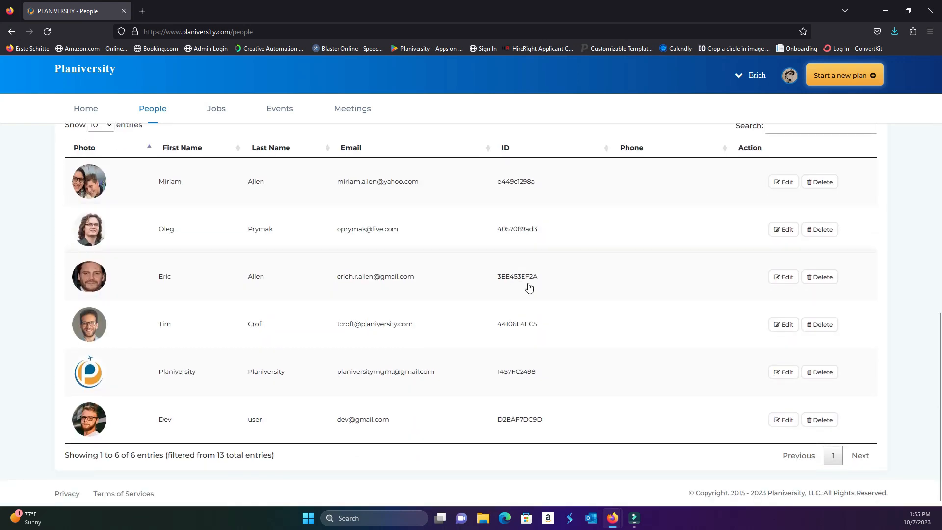
scroll(520, 280, "up", 9)
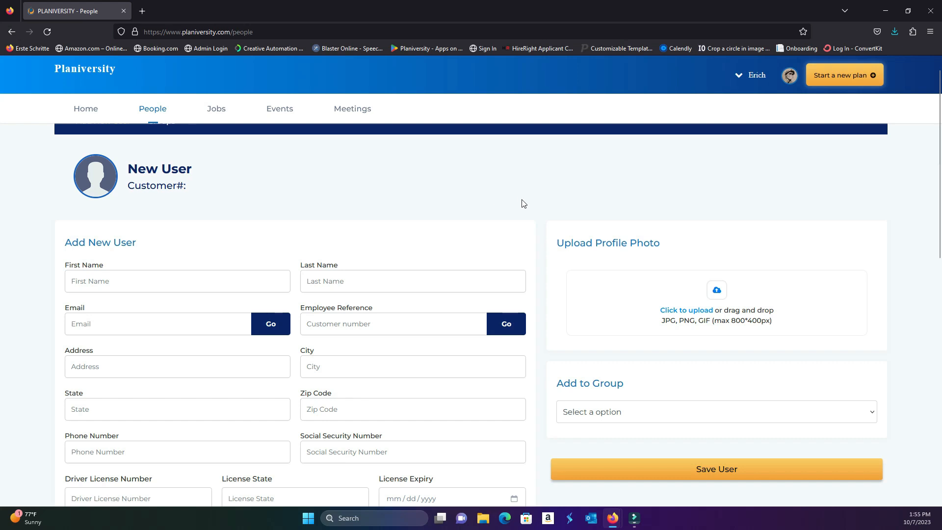
scroll(337, 204, "up", 1)
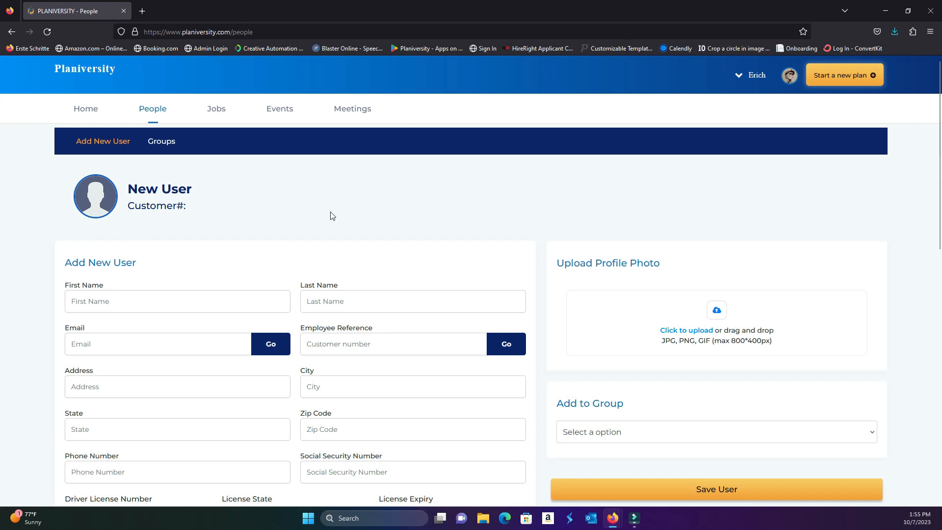
Return to the home dashboard and open the incomplete trip plan from the upcoming list
left_click(84, 111)
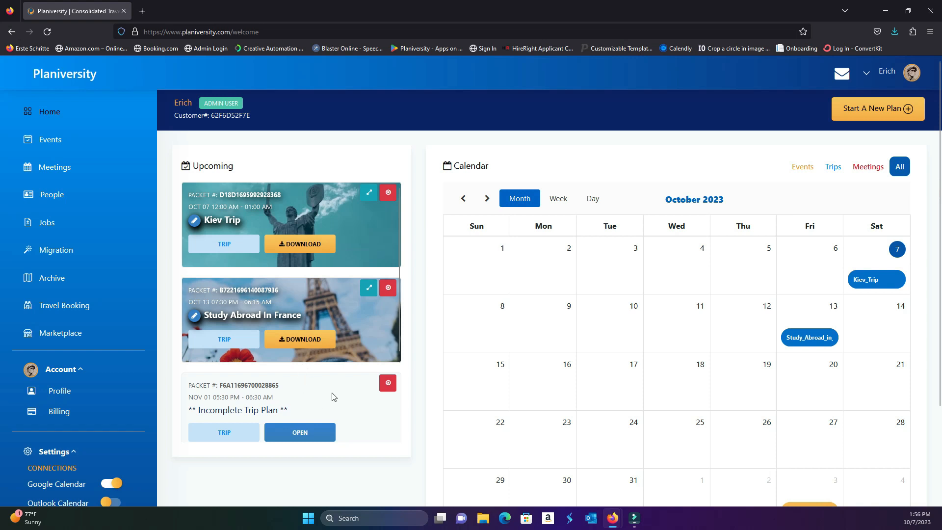
scroll(321, 368, "down", 2)
left_click(304, 317)
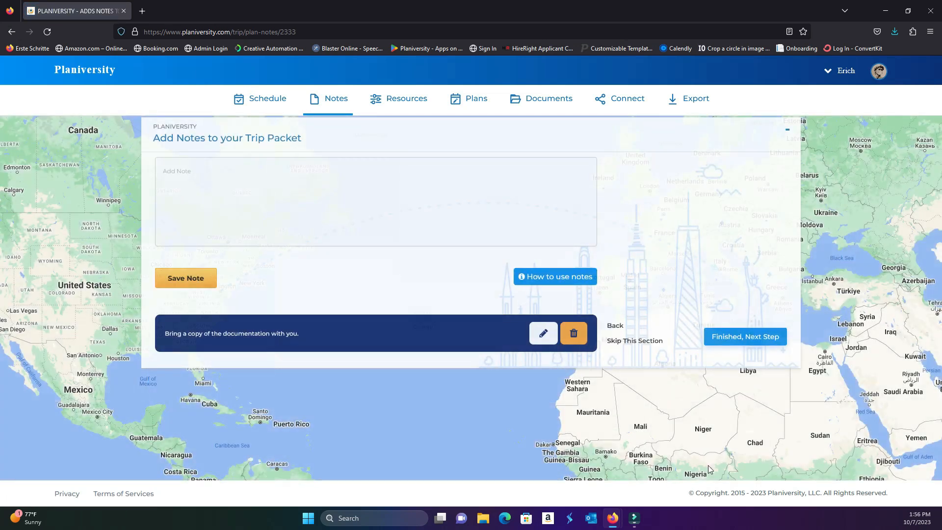
Skip the trip's notes section and collapse the Resources panel to view the map around Rome
left_click(629, 340)
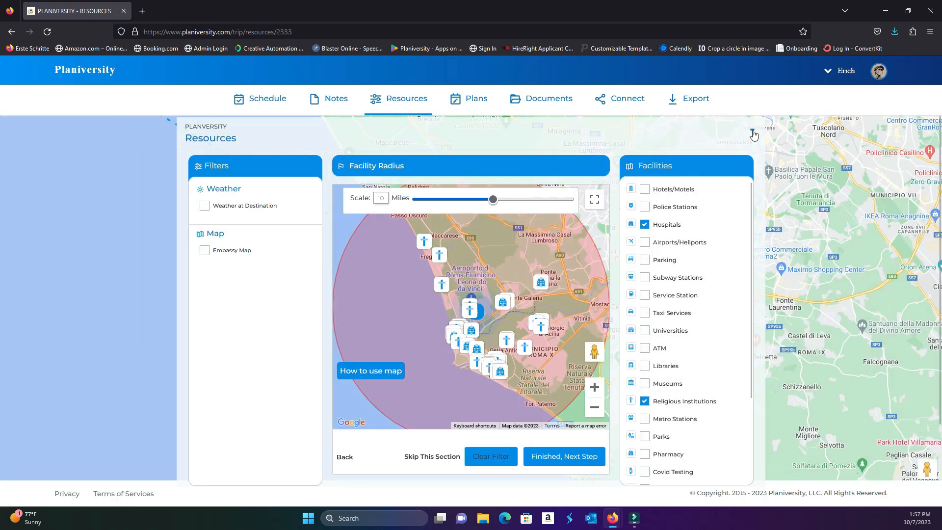
left_click(752, 133)
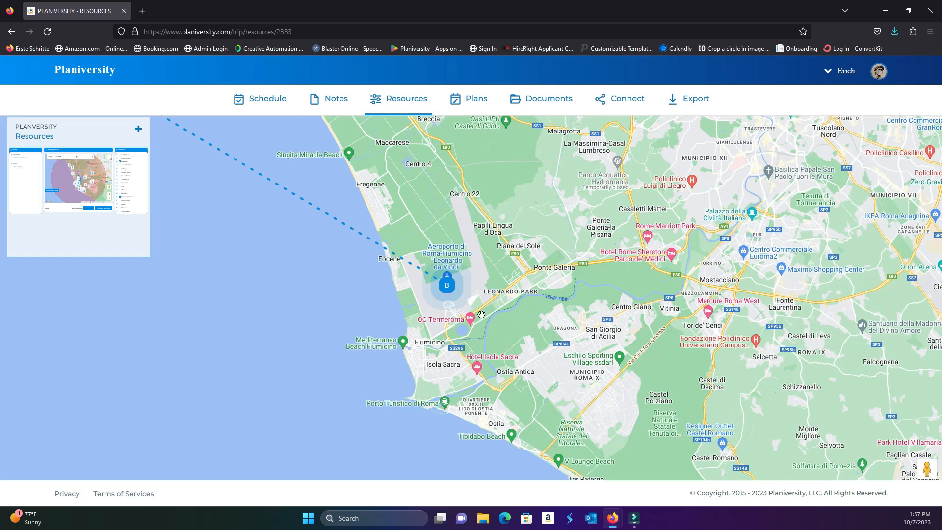
left_click_drag(650, 211, 579, 314)
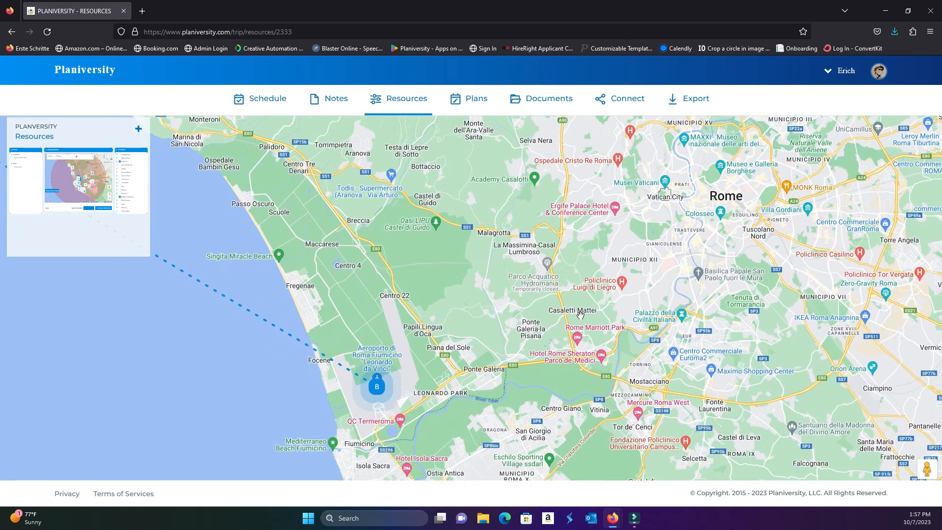
Expand the Resources panel, enable Weather at Destination, and finish the resources section
left_click(138, 129)
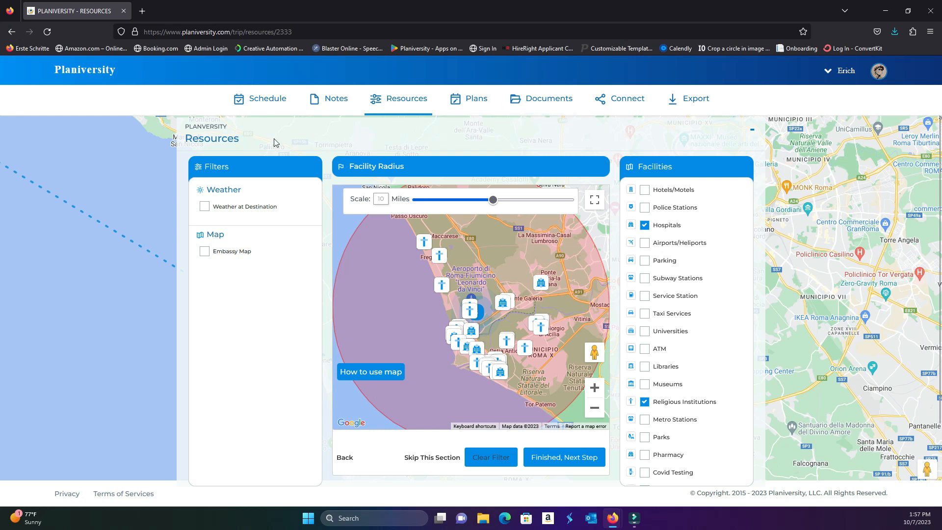
left_click(204, 206)
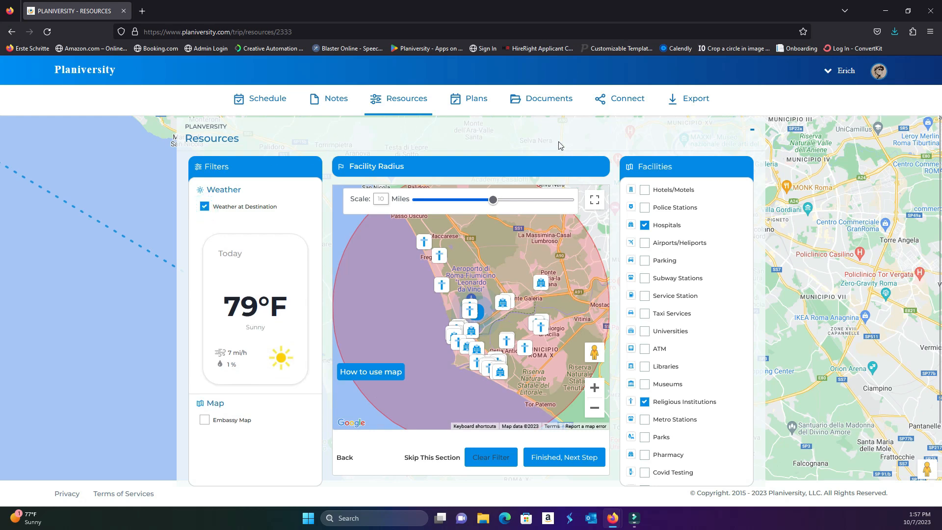
left_click(568, 463)
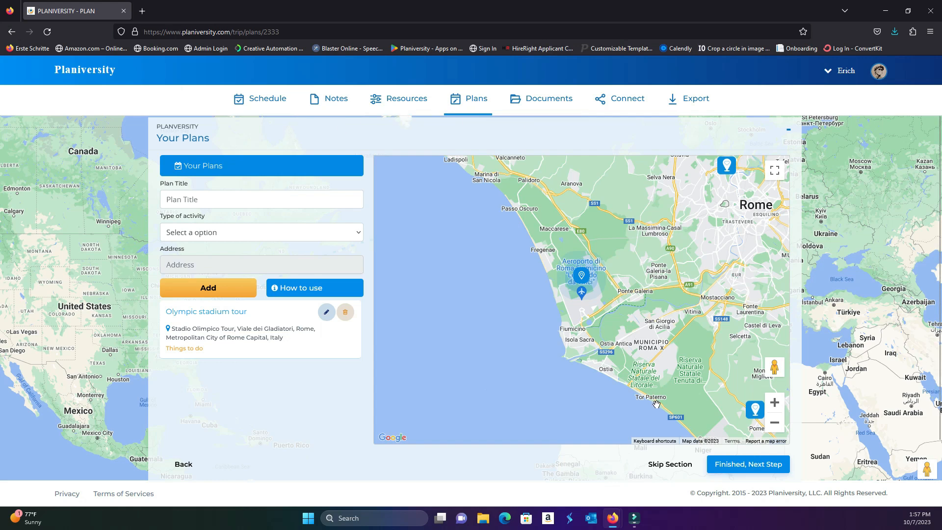
Skip the trip's Plans section and its travel documents section to reach Connect
left_click(666, 465)
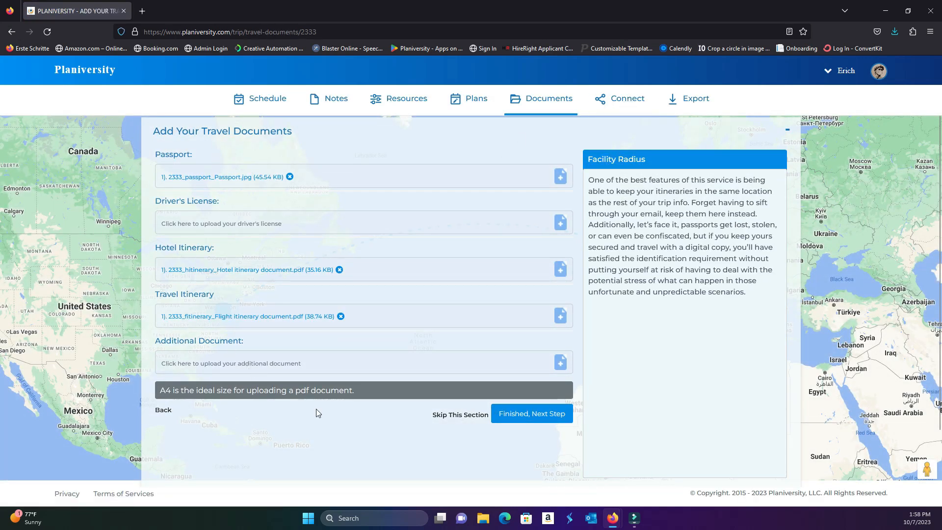
left_click(452, 414)
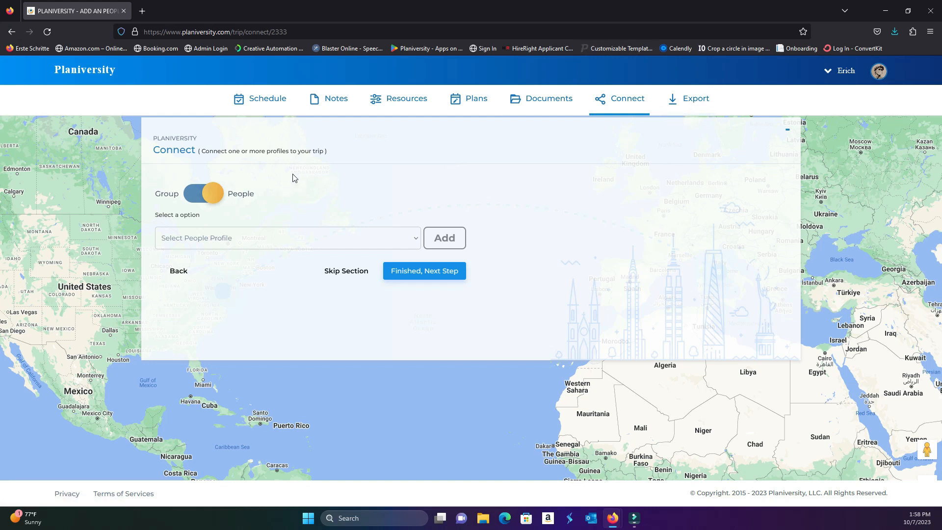
Switch the trip's connection type to Group and select the General group profile
left_click(192, 199)
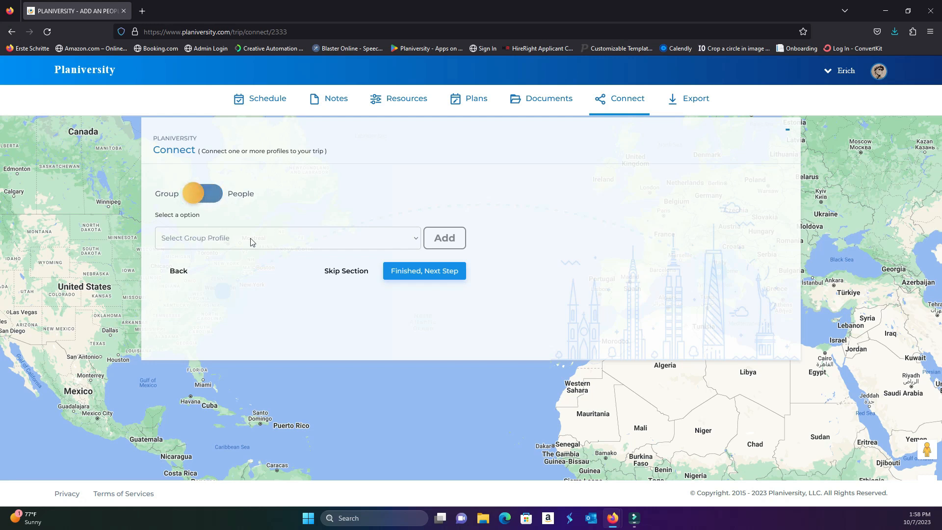
left_click(214, 242)
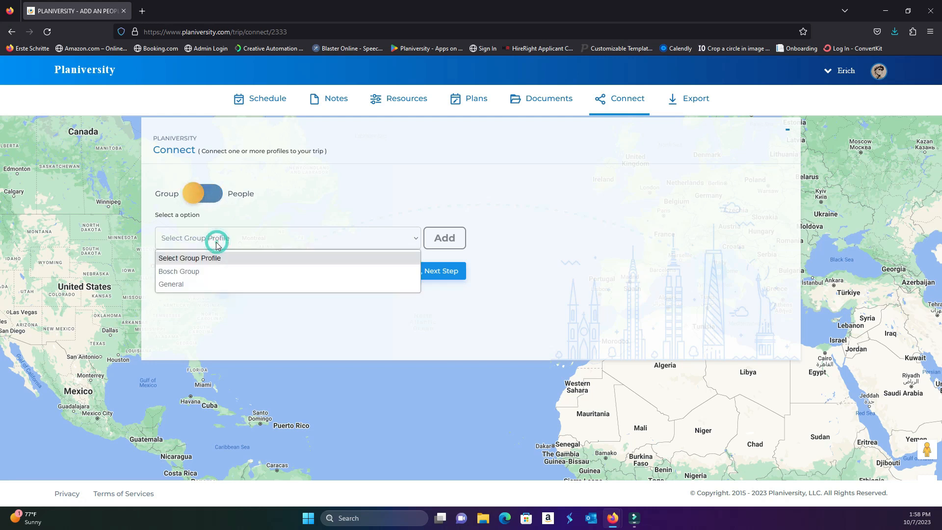
left_click(185, 283)
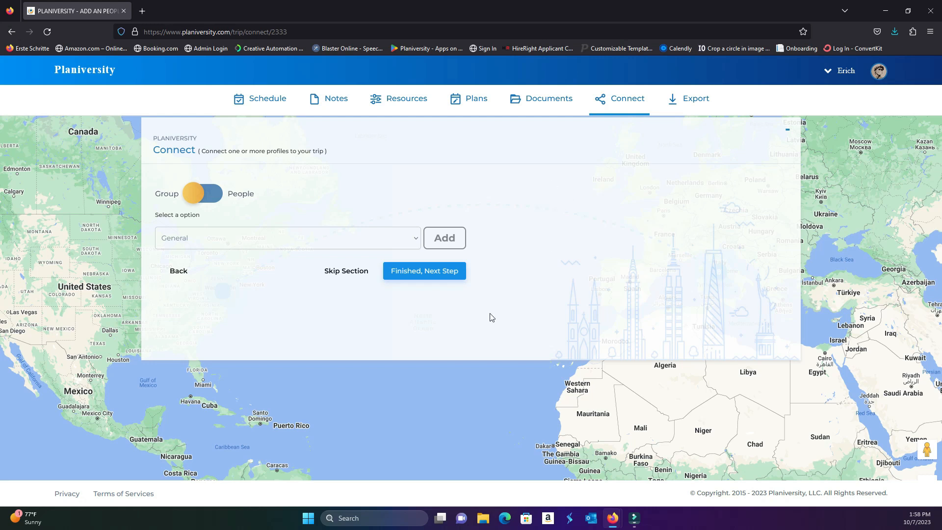
Switch the connection type to People and add the third person in the profile list to the trip
left_click(206, 201)
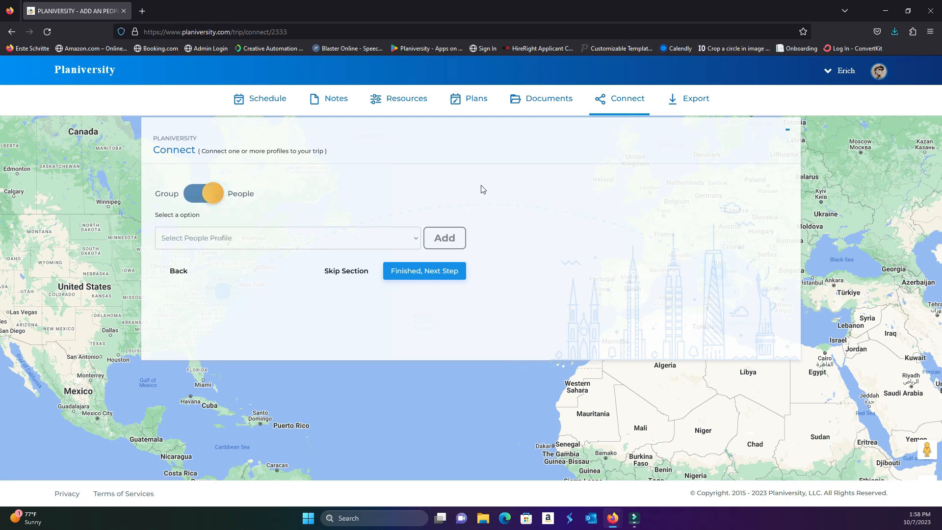
left_click(416, 241)
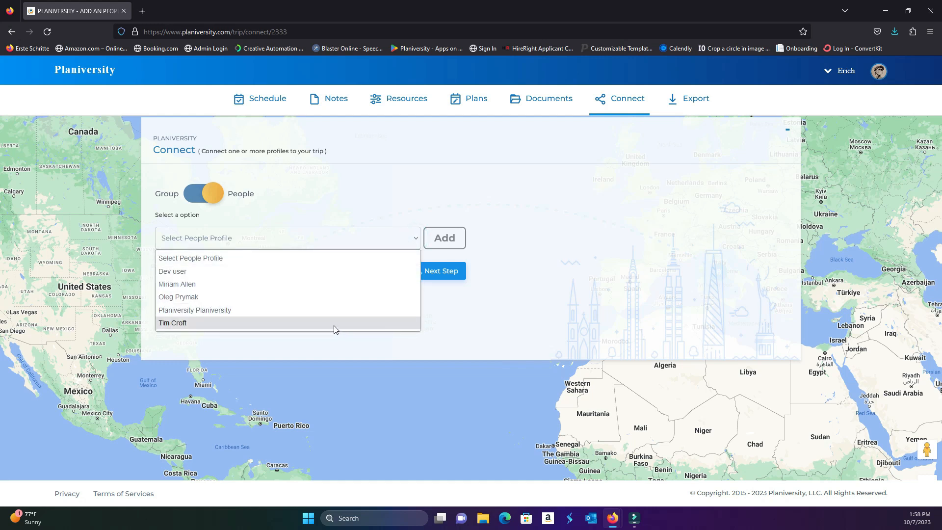
left_click(332, 297)
left_click(439, 237)
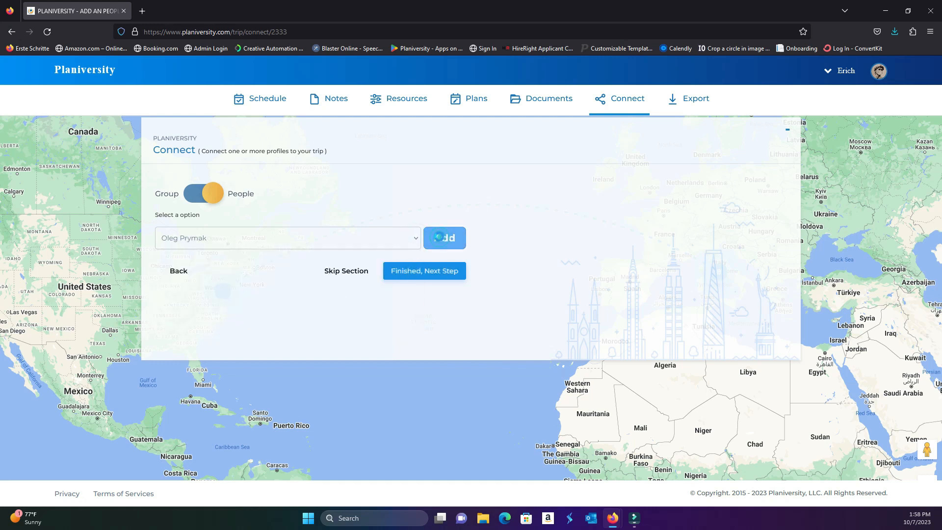
Add the Planiversity profile and the last person in the profile list to the trip, and finish the Connect section
left_click(343, 240)
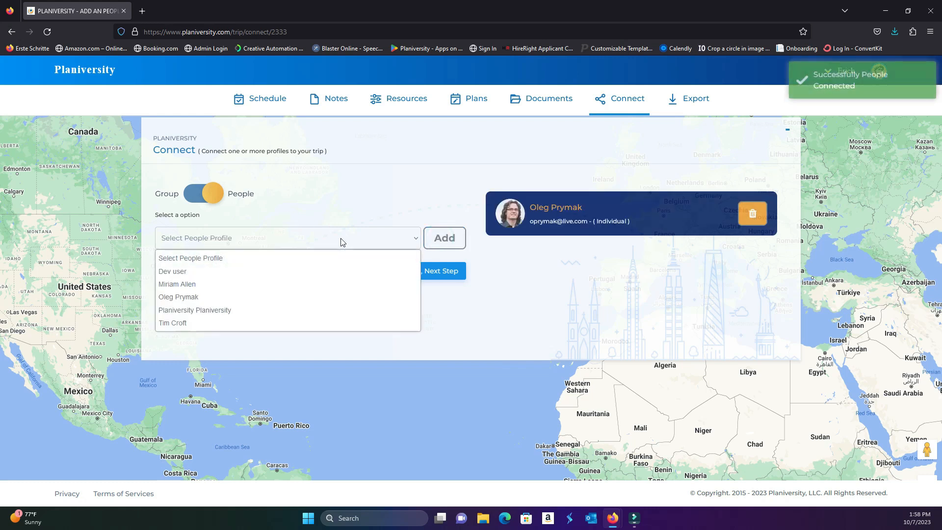
left_click(272, 309)
left_click(443, 237)
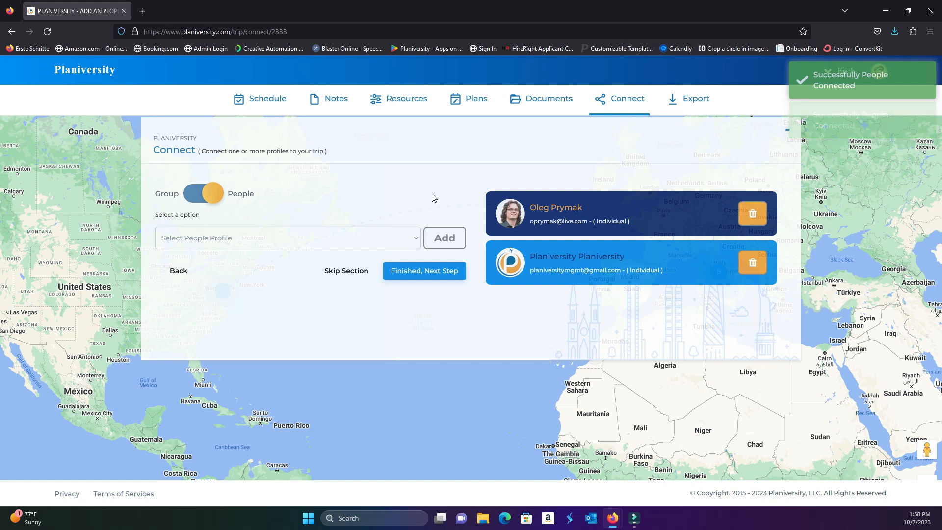
left_click(412, 239)
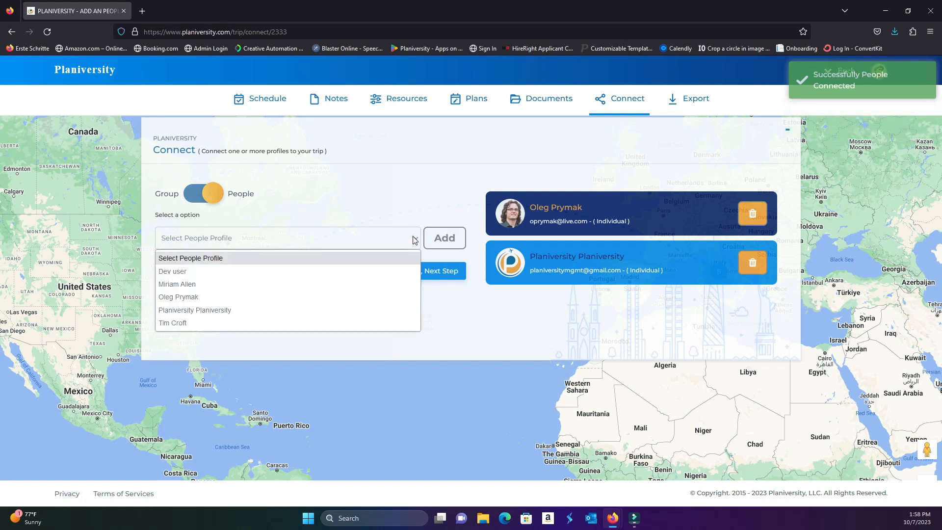
left_click(381, 322)
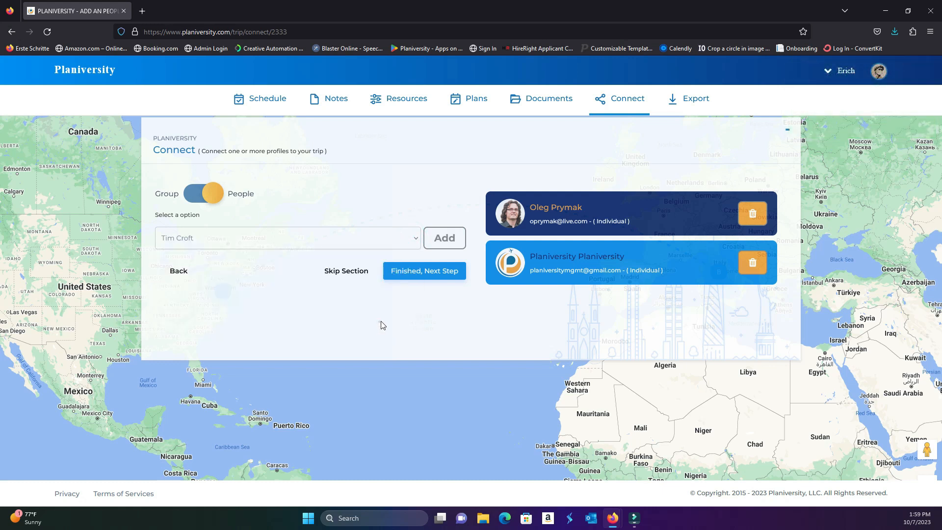
left_click(446, 238)
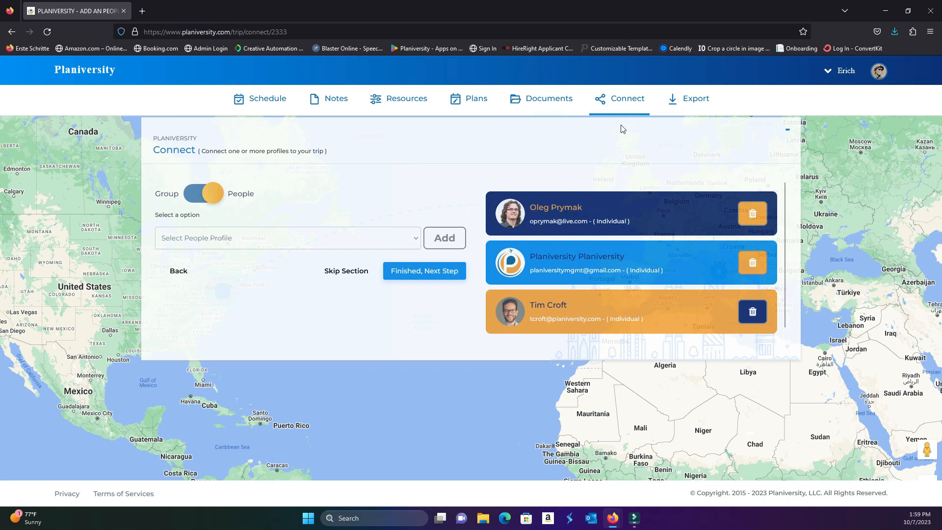
left_click(419, 274)
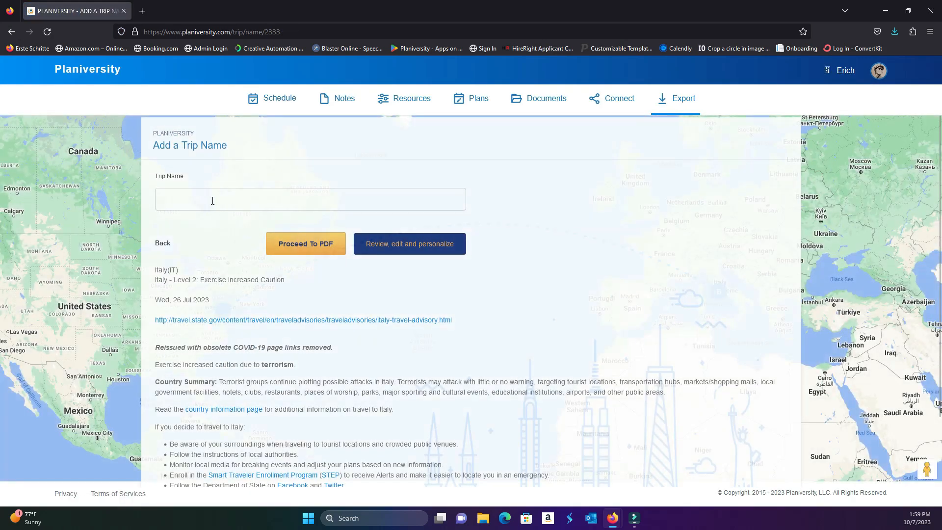
Name the trip "Smith house cleaning"
left_click(212, 201)
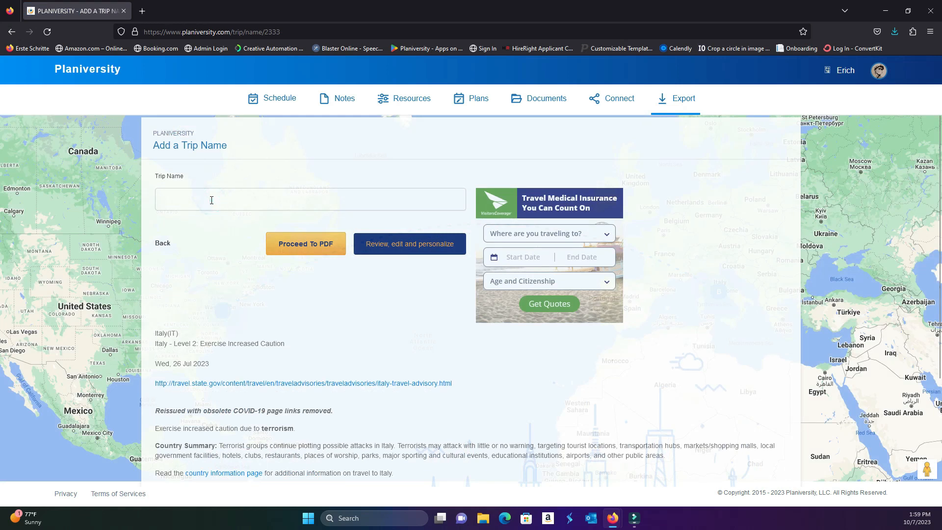
type("Sm")
type("cleanin")
key("BackSpace")
key("BackSpace")
key("BackSpace")
key("BackSpace")
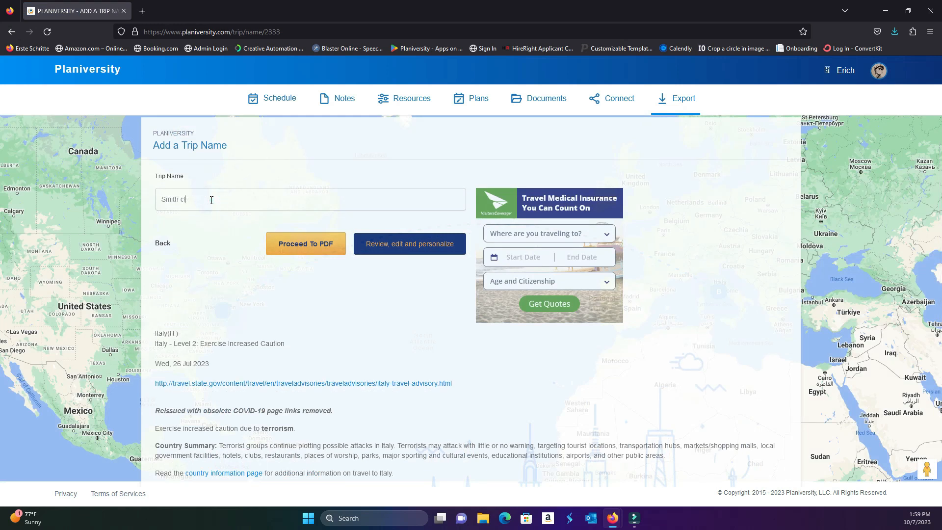
type("house cleaning")
Open the trip's review and personalization view and look through the documents included in the export
left_click(389, 248)
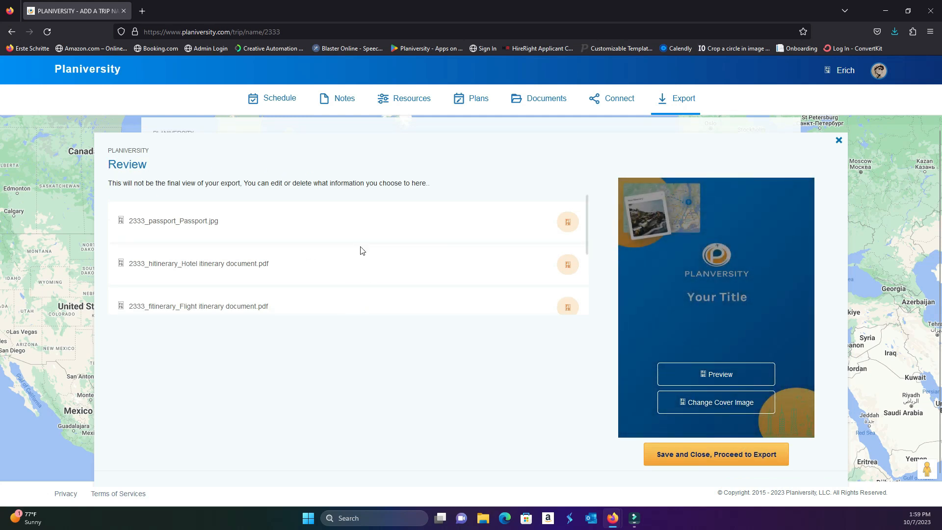
scroll(352, 250, "down", 1)
scroll(349, 261, "down", 1)
scroll(338, 266, "up", 2)
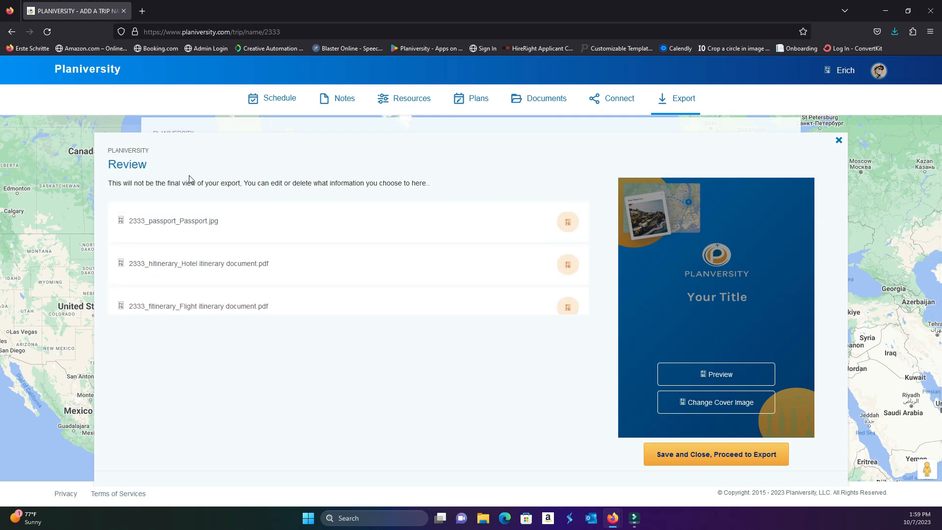
scroll(281, 258, "down", 1)
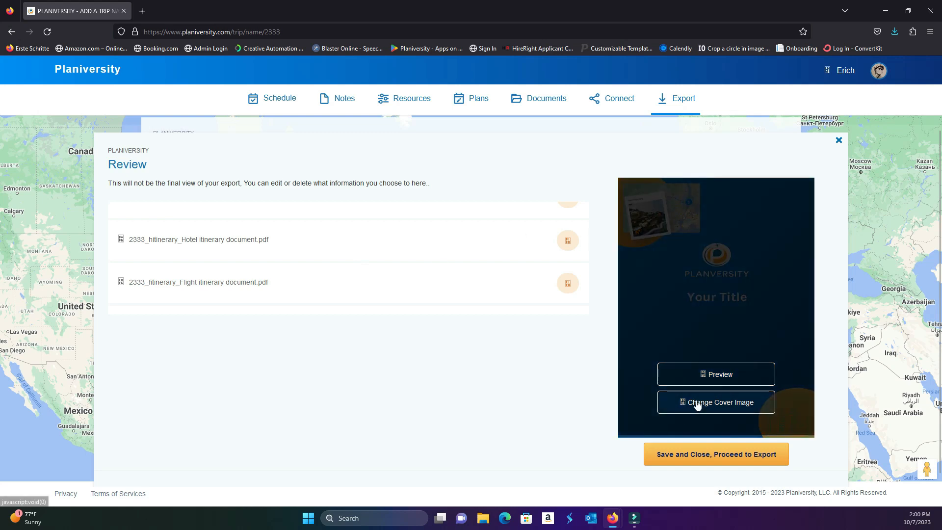
Search the Unsplash cover images for "Cleaning" and set the blue spray bottle with paper roll as the cover
left_click(692, 400)
left_click(290, 128)
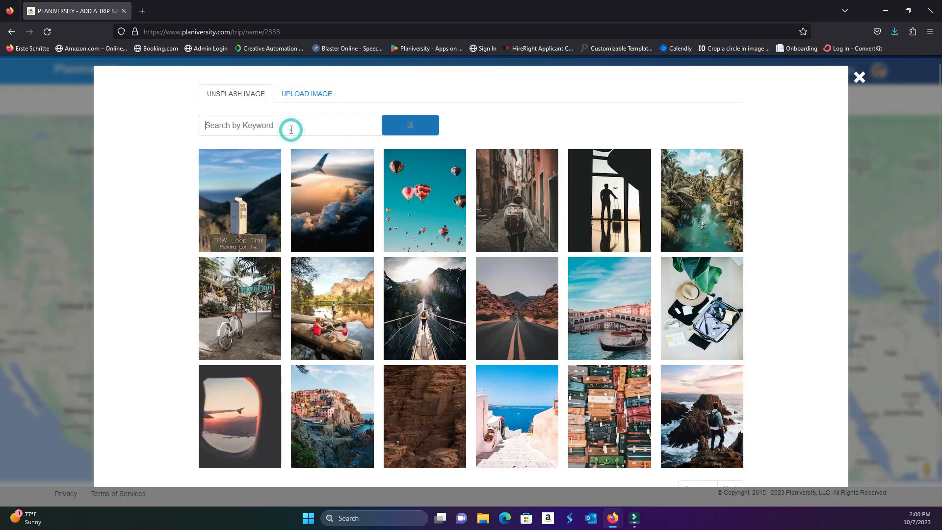
type("Cleaning")
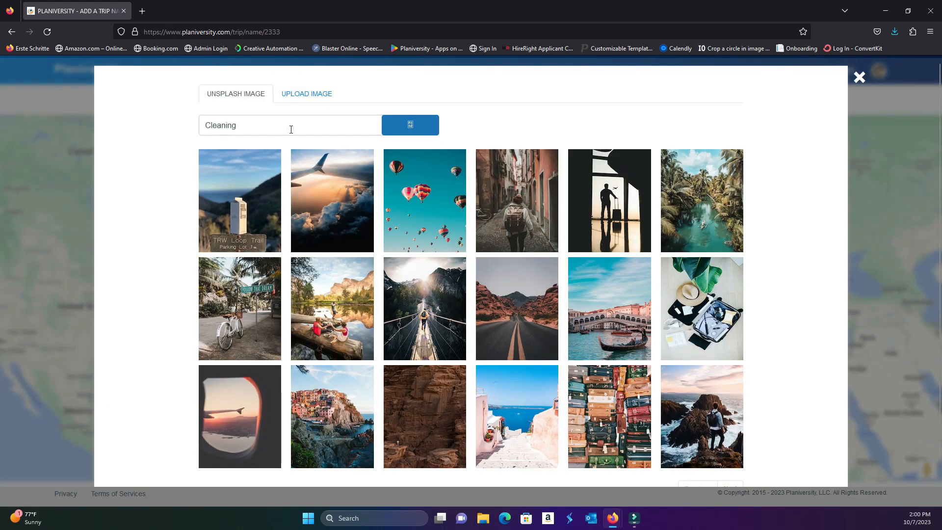
key("Return")
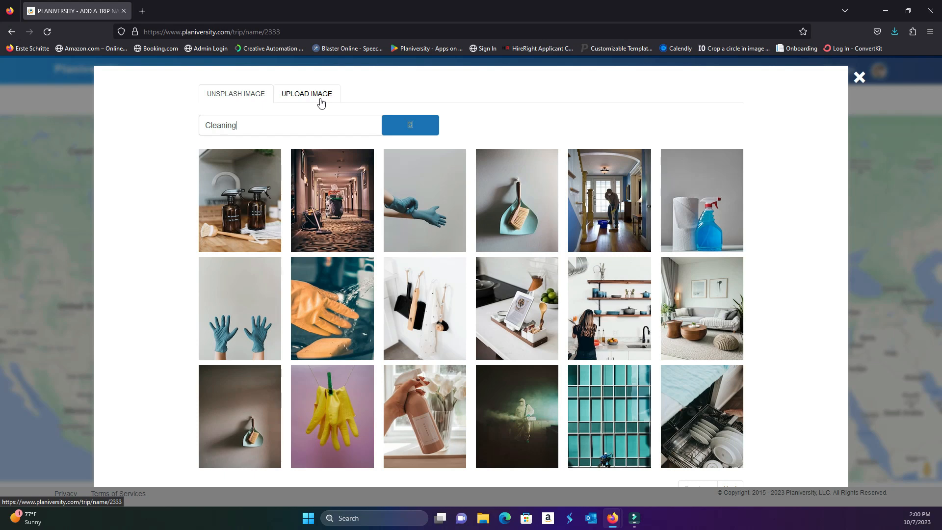
left_click(704, 224)
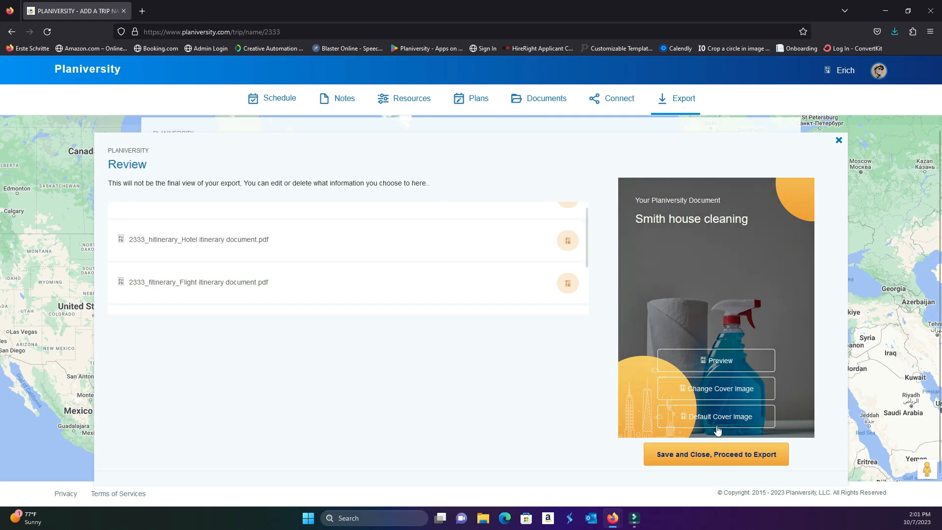
Replace the cover with the image of a woman at kitchen shelves, then save and close the review
left_click(717, 426)
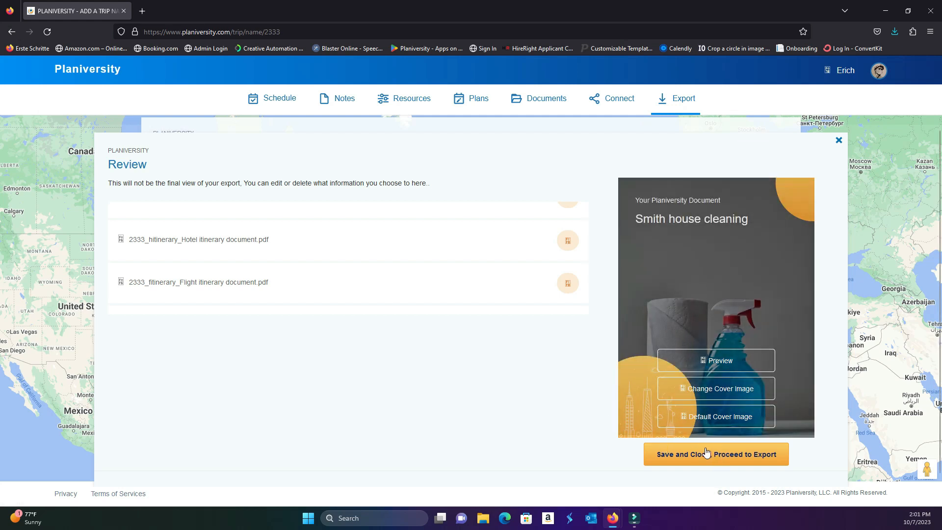
left_click(710, 390)
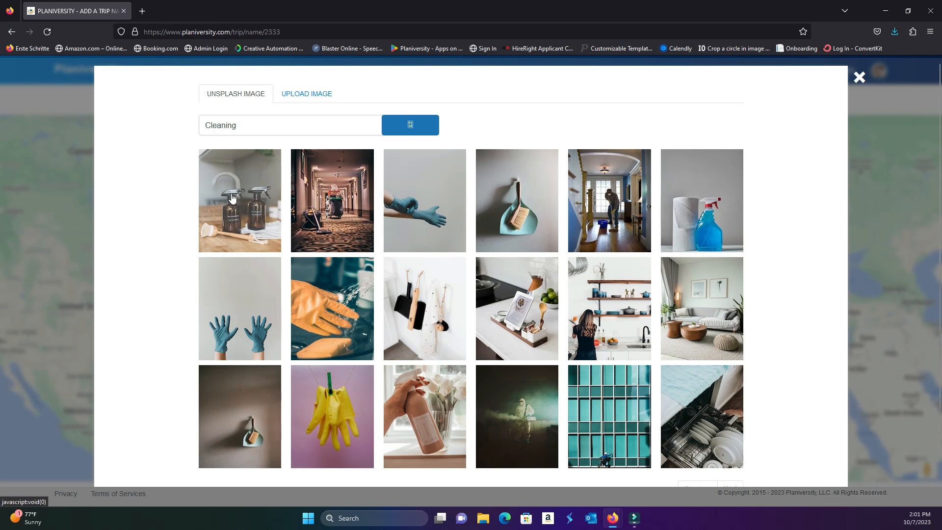
left_click(616, 329)
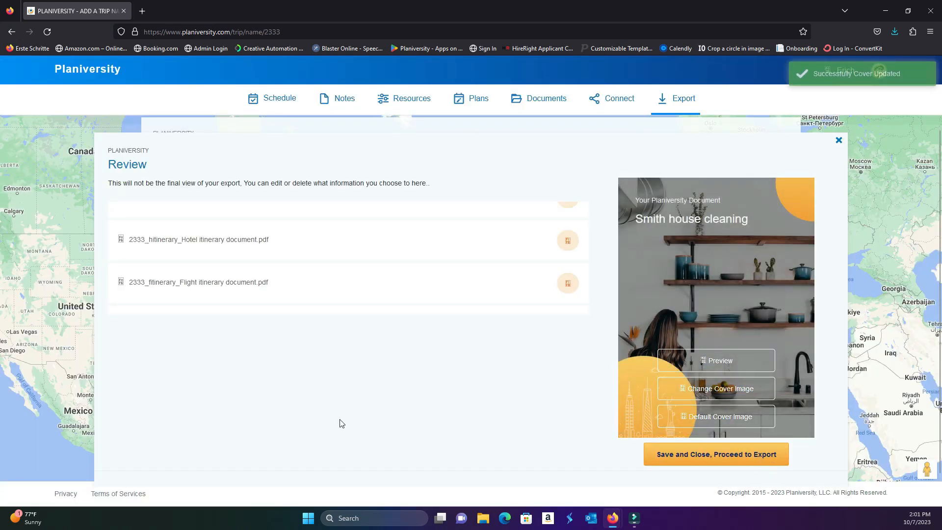
left_click(678, 465)
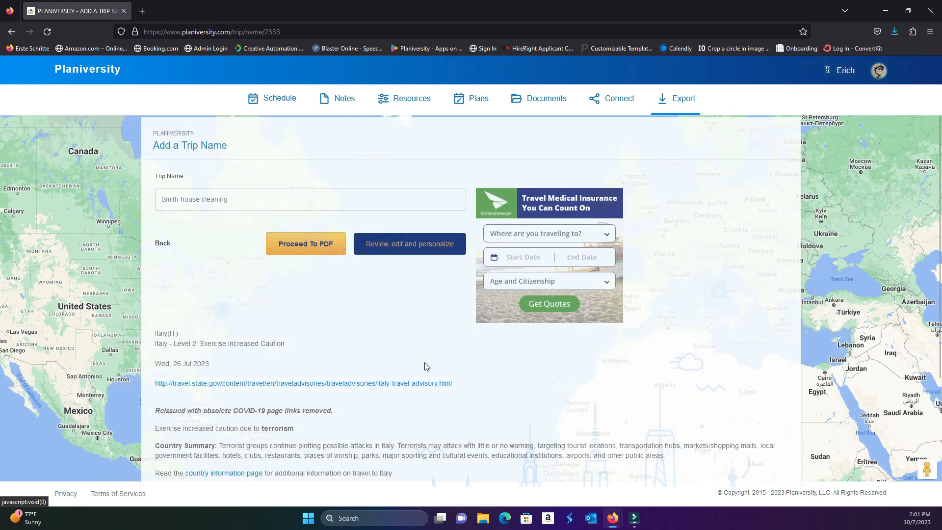
Read through the Italy travel advisory beneath the trip name and proceed to the trip's PDF export
scroll(344, 334, "down", 2)
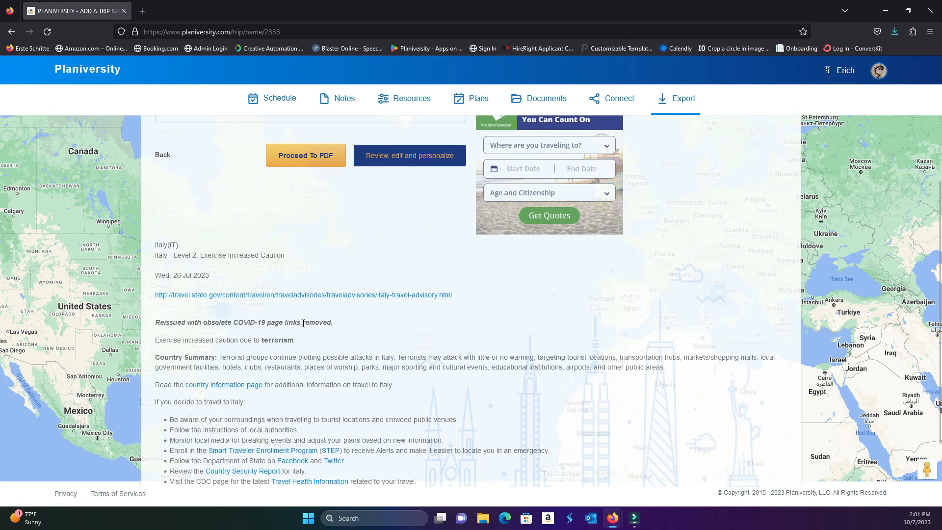
scroll(315, 328, "up", 2)
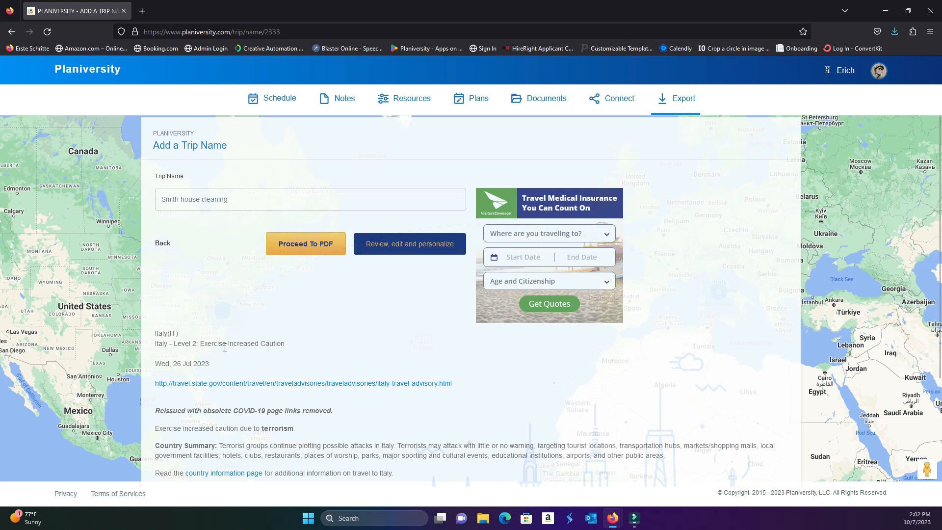
scroll(177, 306, "down", 2)
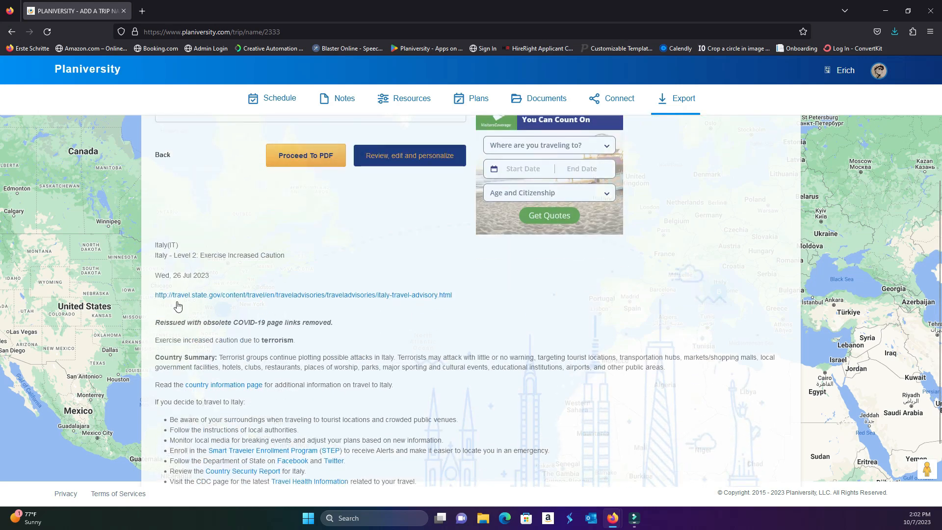
scroll(267, 385, "down", 1)
scroll(328, 389, "up", 3)
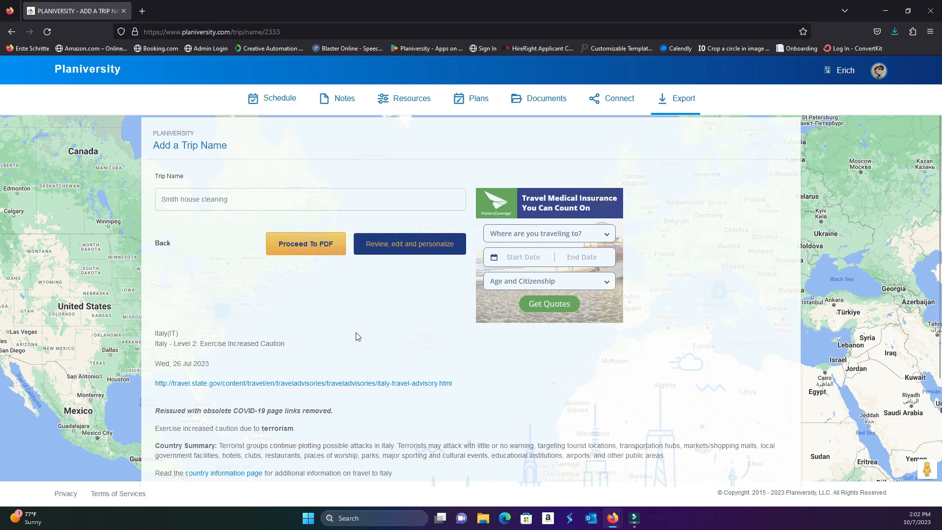
left_click(306, 246)
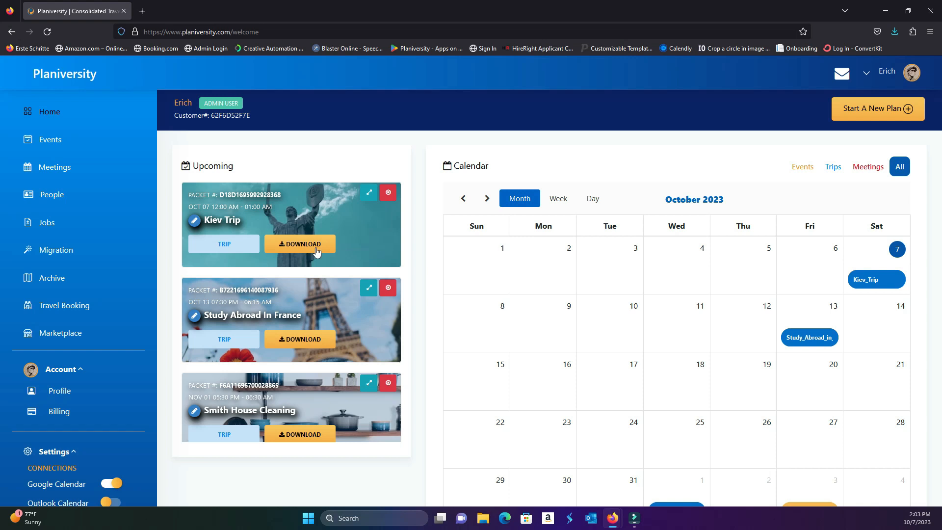
Look through the upcoming plans, open the Smith House Cleaning trip's schedule for editing, and return to the home dashboard
scroll(389, 248, "down", 1)
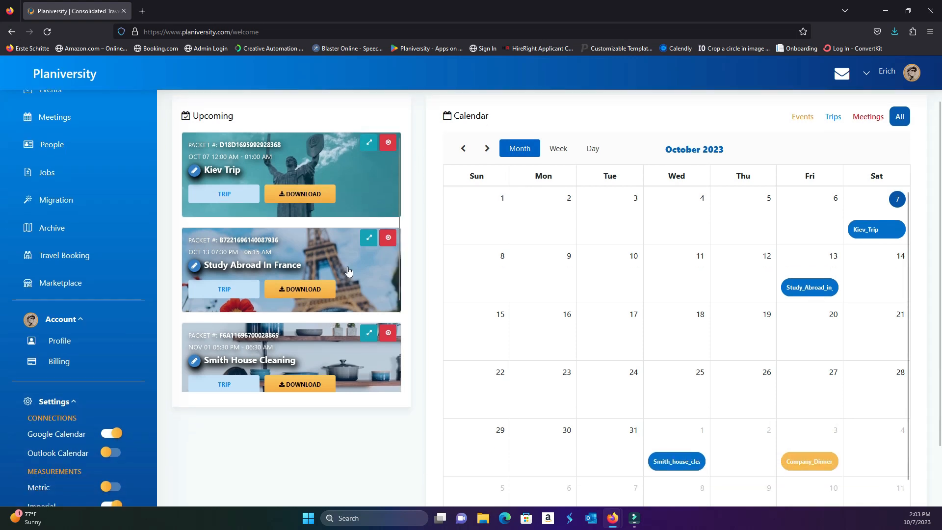
scroll(349, 274, "down", 1)
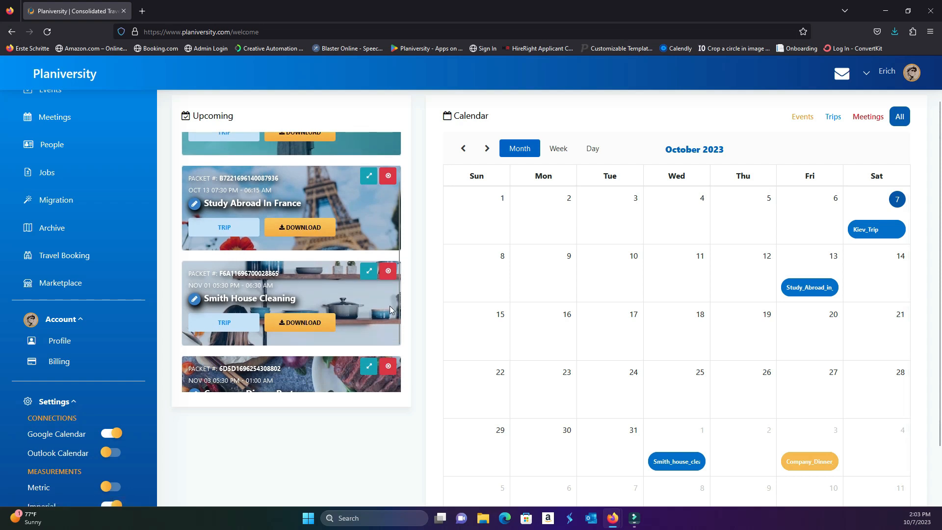
left_click(198, 299)
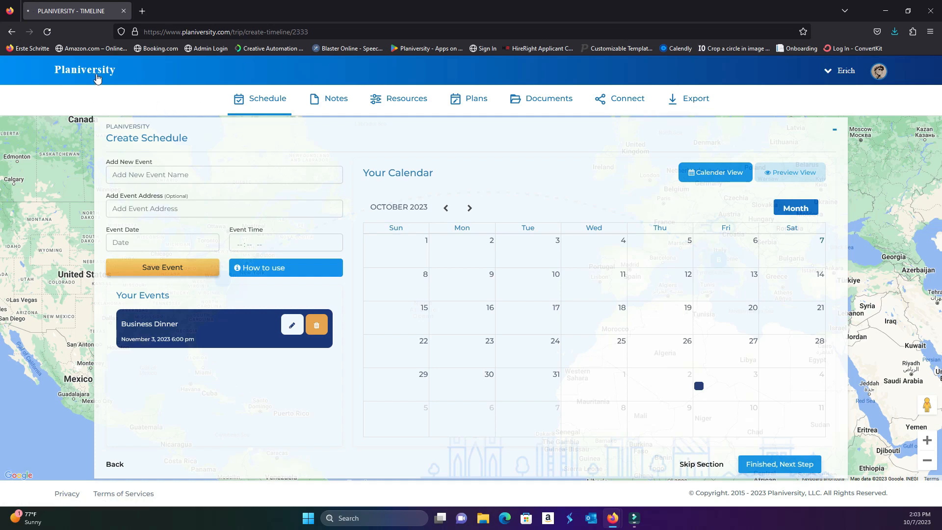
left_click(98, 73)
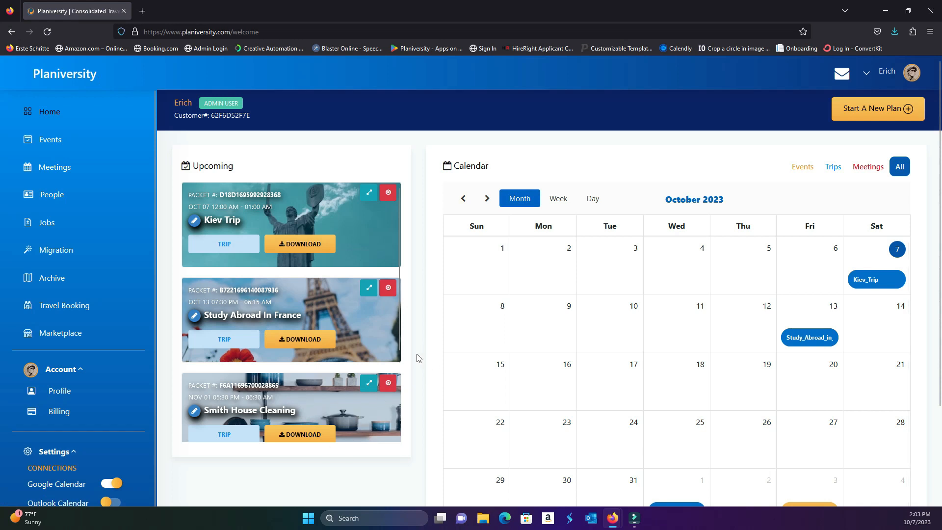
Reopen the Smith House Cleaning trip for editing and name a new schedule event "Pick up extra supplies"
scroll(395, 363, "down", 2)
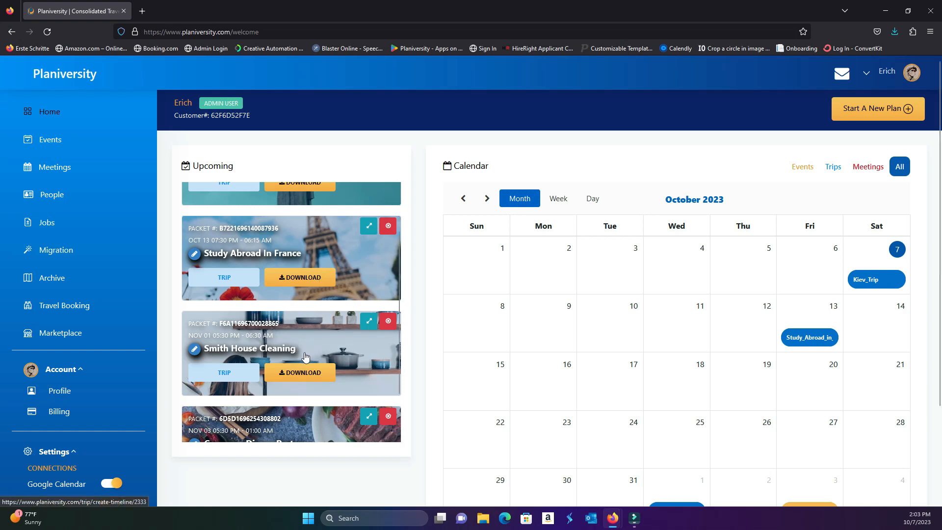
left_click(197, 350)
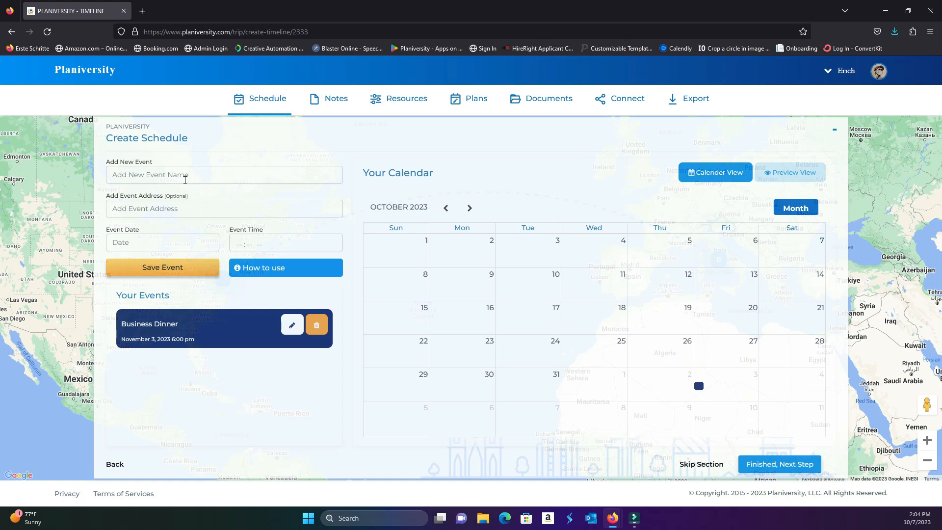
left_click(185, 178)
type("Pick up ")
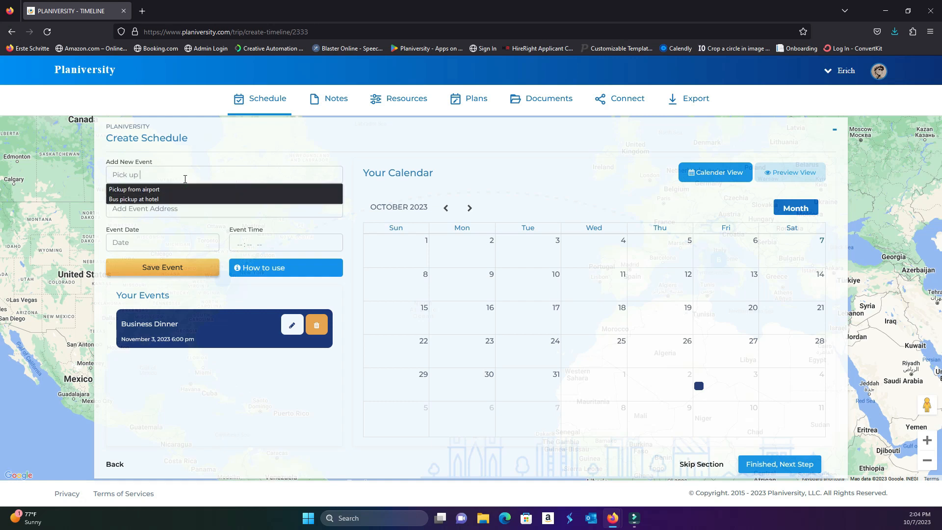
type("extra suppli")
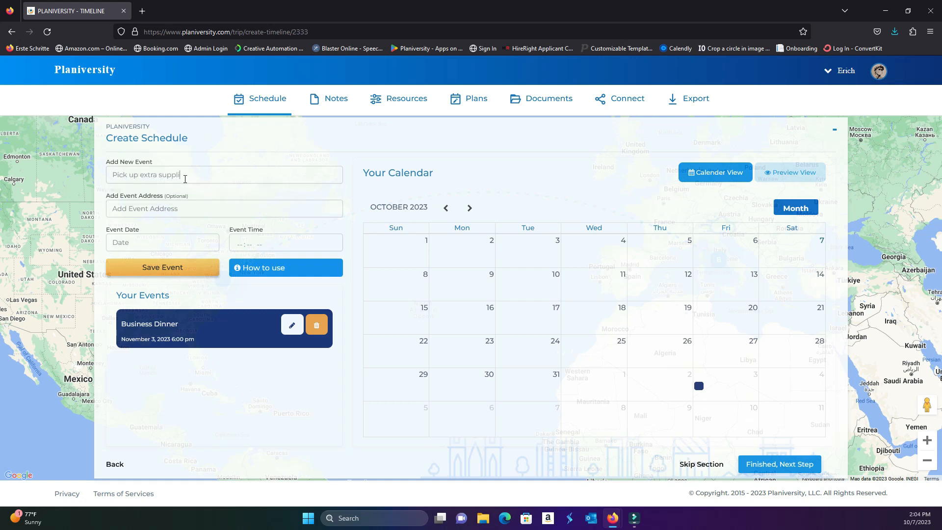
type("es")
Fill in the supplies event's address from the suggestions and set it for 11/03/2023 at 09:00 AM
left_click(137, 209)
type("120")
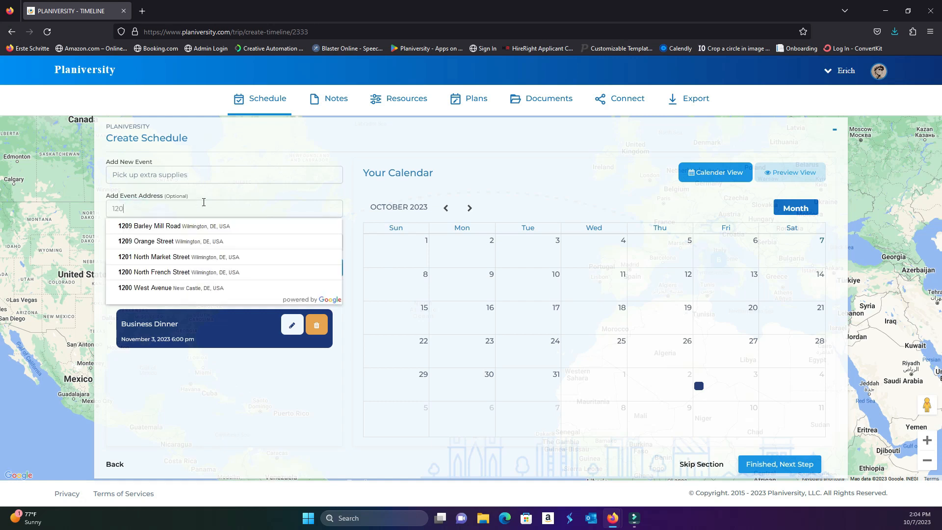
type(" Main street")
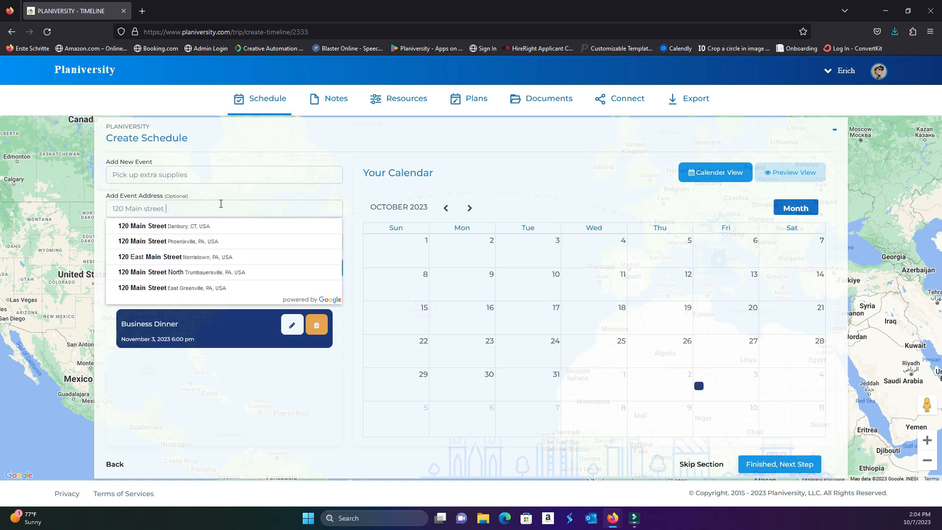
left_click(217, 240)
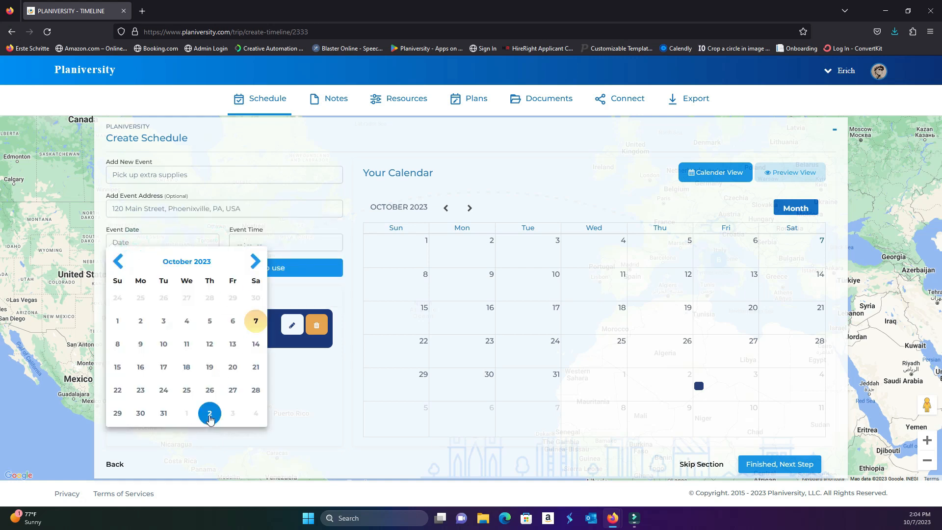
left_click(232, 412)
left_click(238, 246)
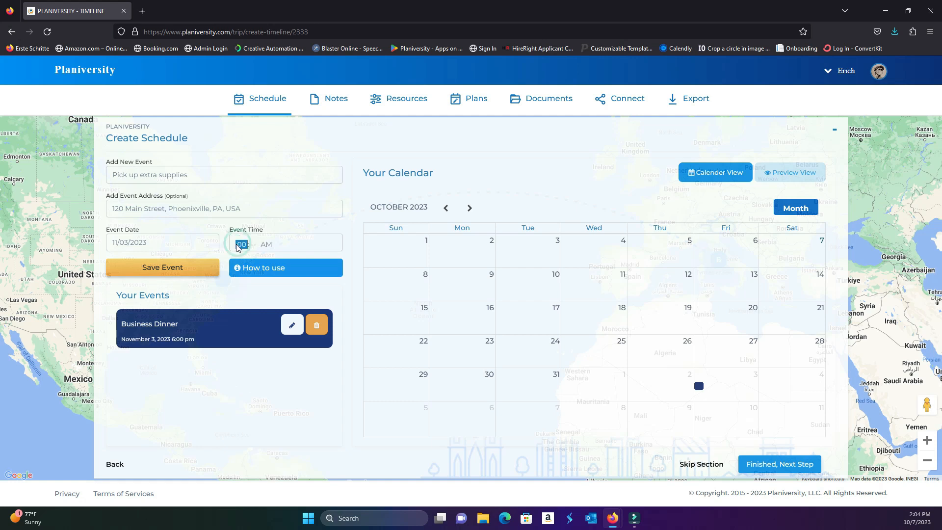
type("900a")
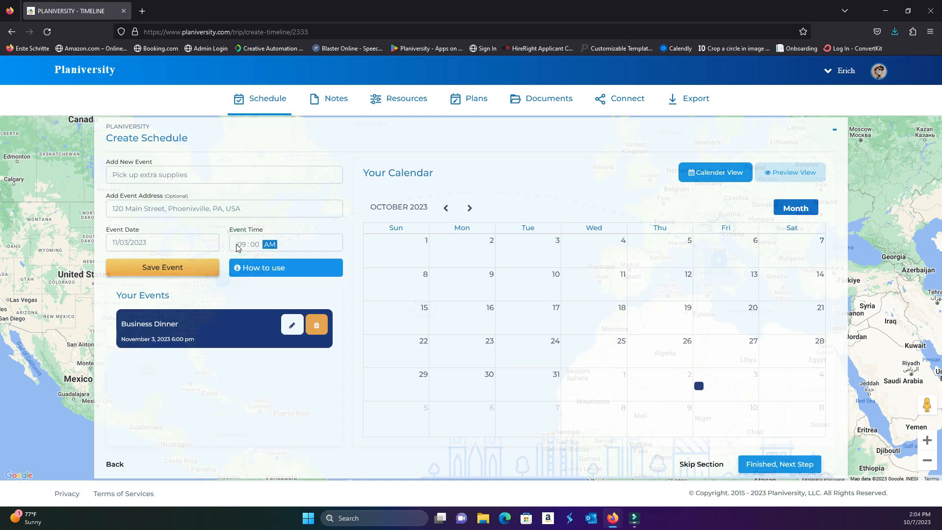
Save the supplies event with a check-in requirement
left_click(230, 293)
left_click(159, 271)
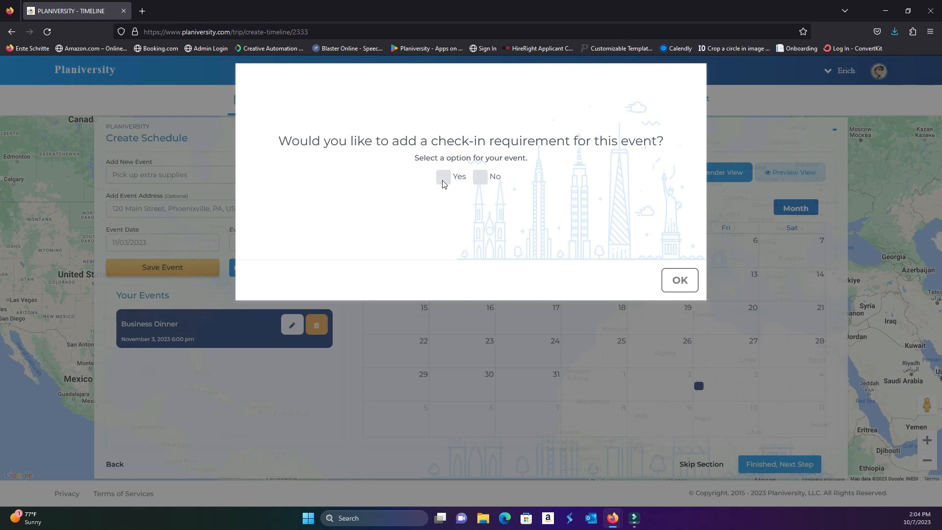
left_click(443, 178)
left_click(678, 282)
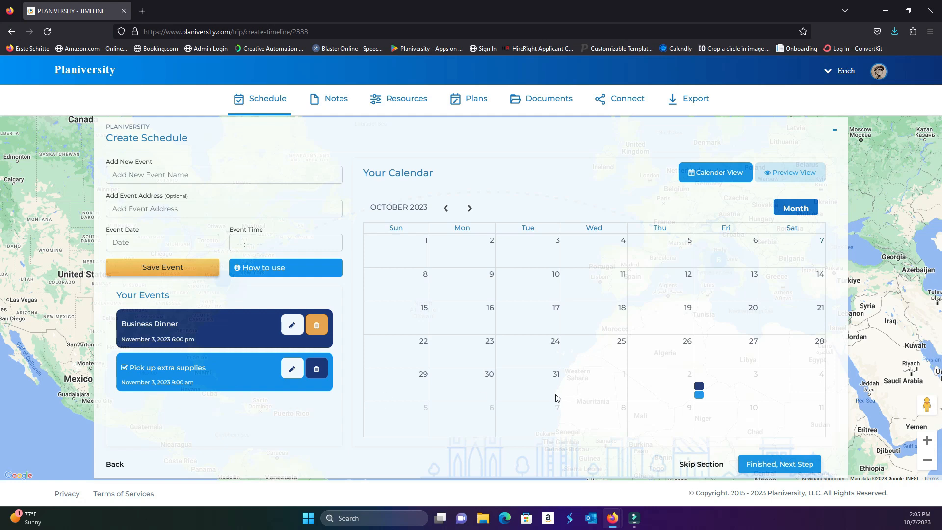
Return to the home dashboard, examine the Smith House Cleaning trip's expanded overview of attendees, updates and documents, and close it
left_click(95, 75)
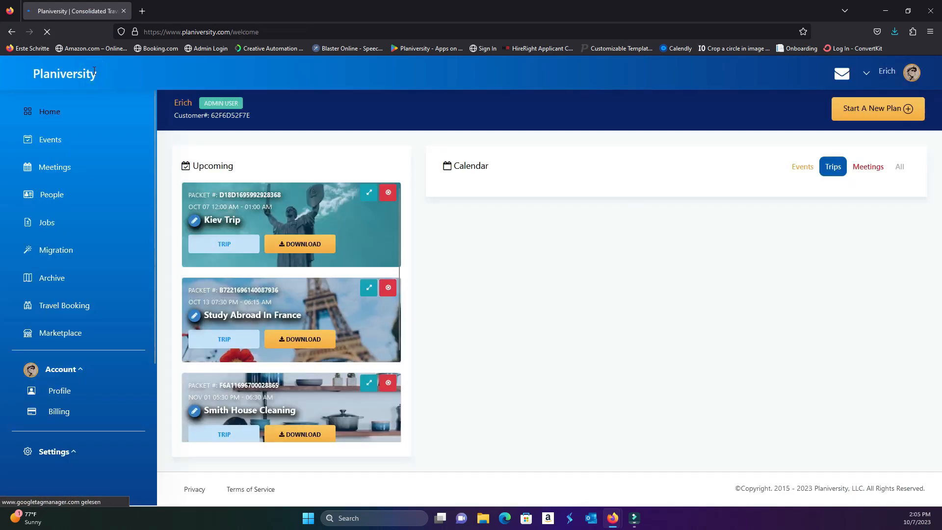
scroll(348, 307, "down", 2)
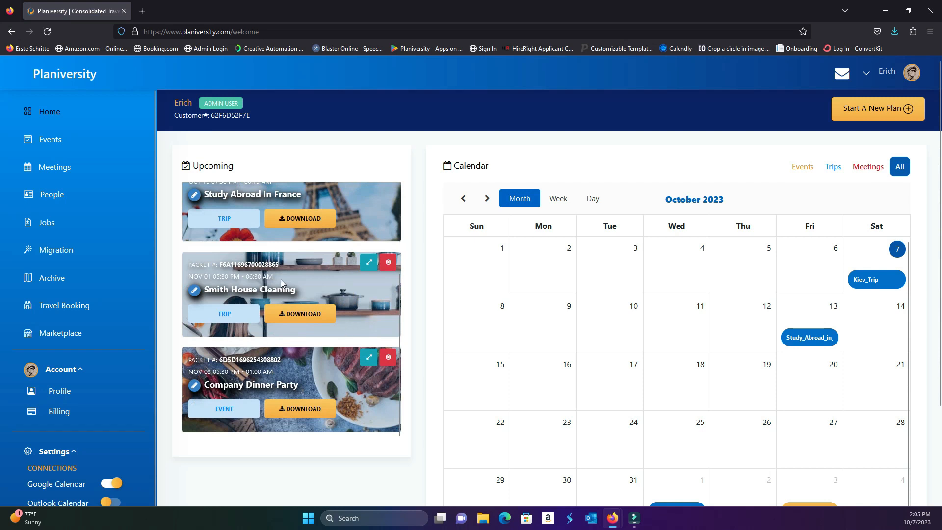
left_click(369, 262)
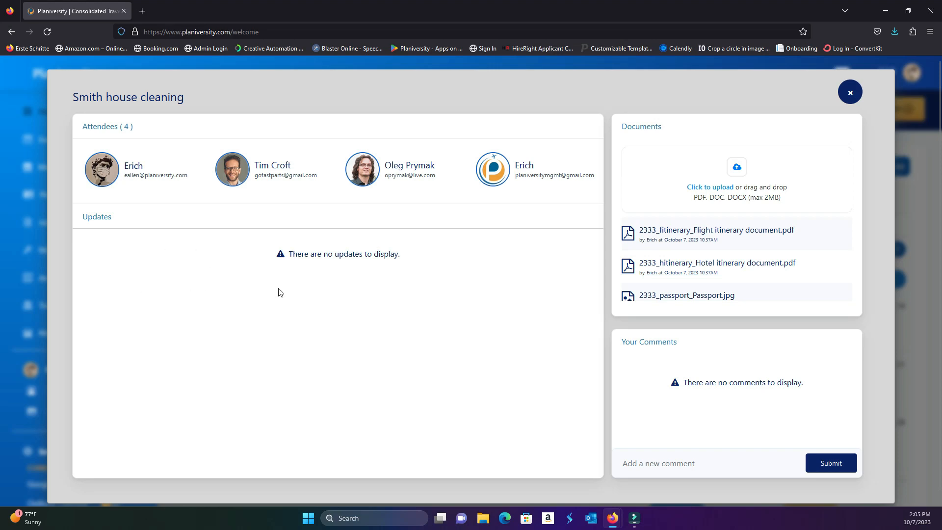
left_click(851, 95)
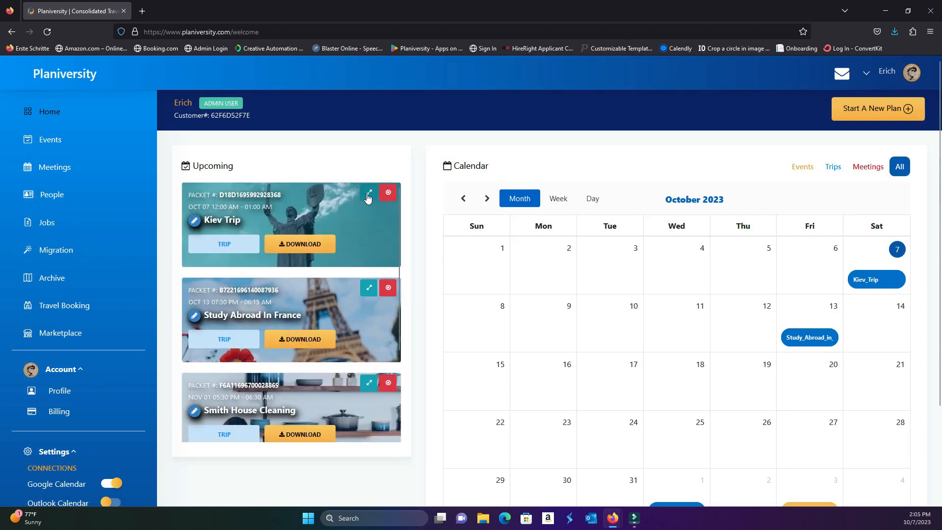
Examine the attendees and check-in updates in the Kiev Trip overview, minimizing the mobile app's Plan Details image before reopening the overview
left_click(369, 193)
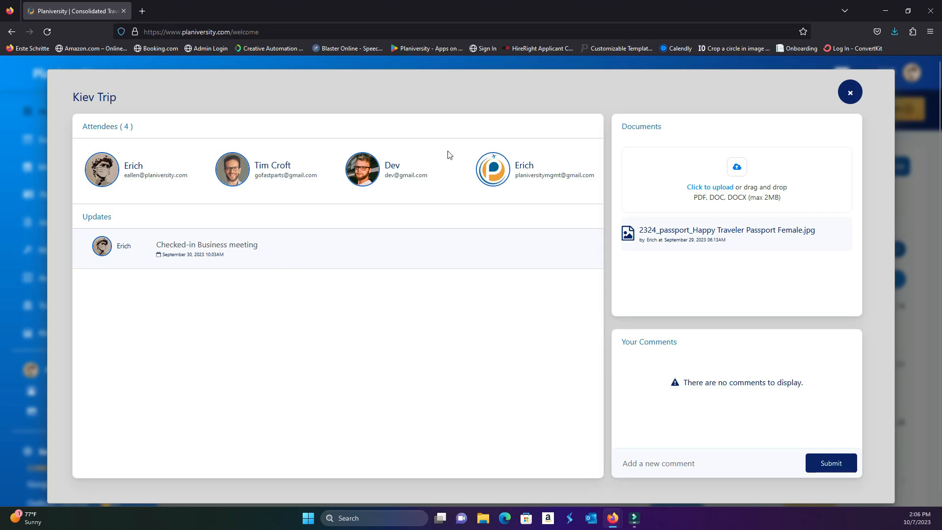
left_click(850, 93)
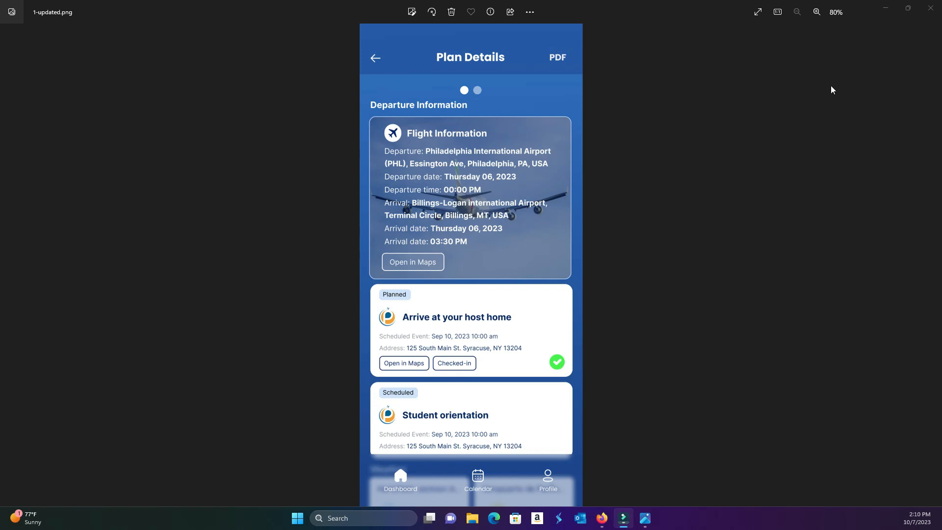
left_click(891, 9)
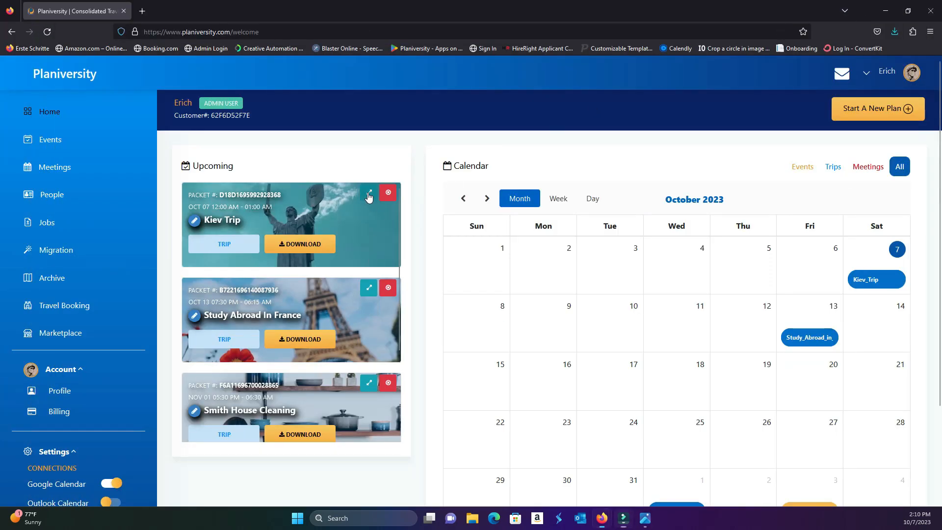
left_click(369, 191)
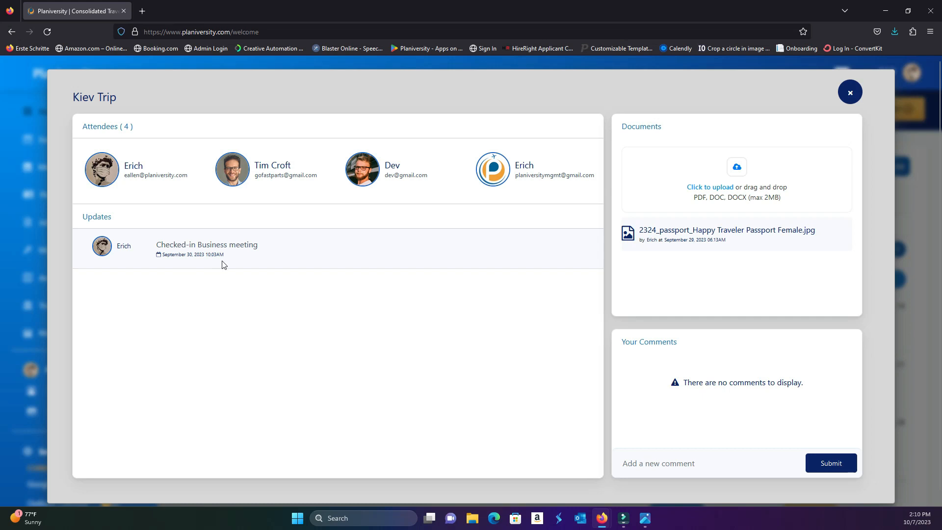